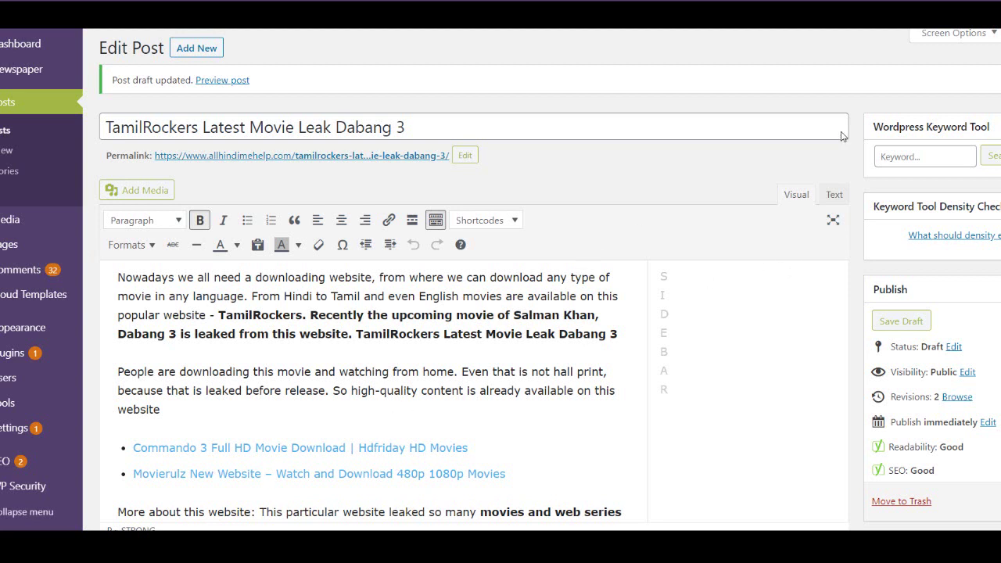
scroll(581, 159, down, 2)
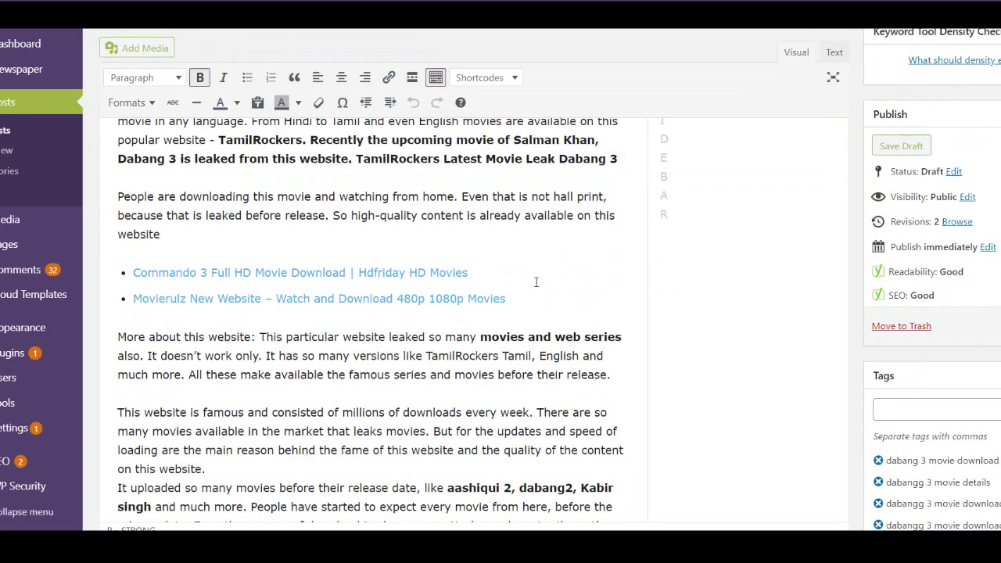
drag(510, 375, 253, 196)
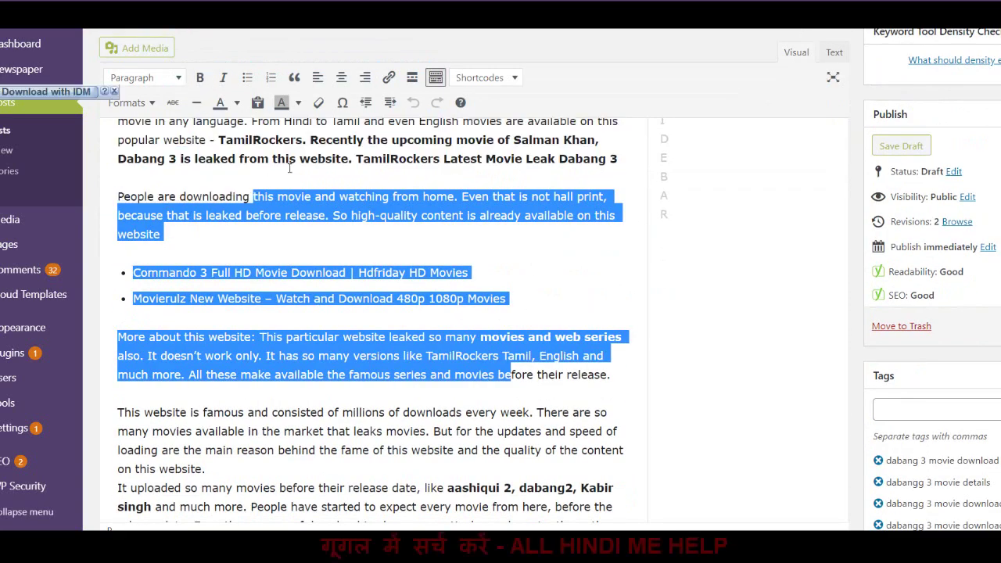
scroll(469, 313, up, 2)
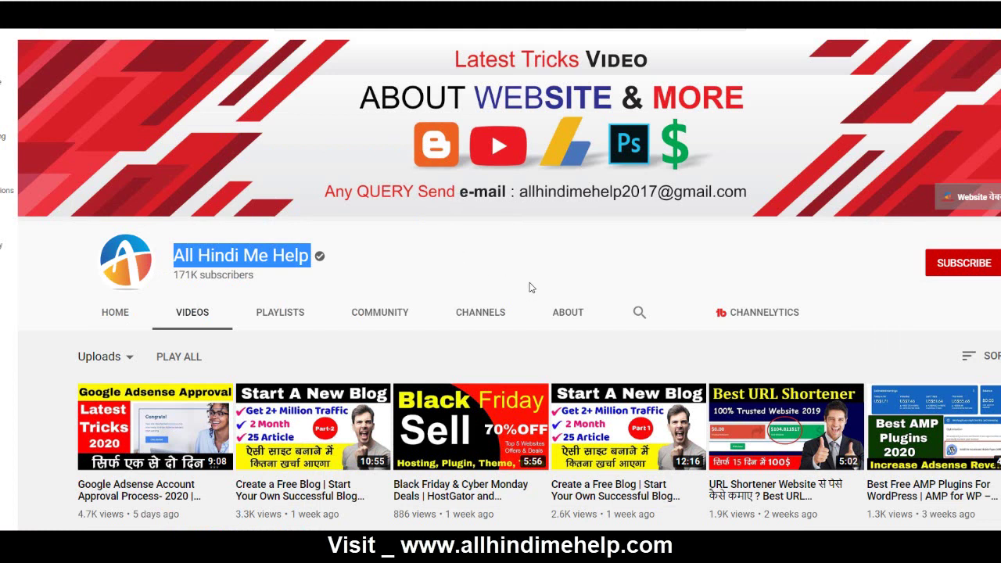
- Subscribe to the All Hindi Me Help channel and set its notifications to All
click(966, 266)
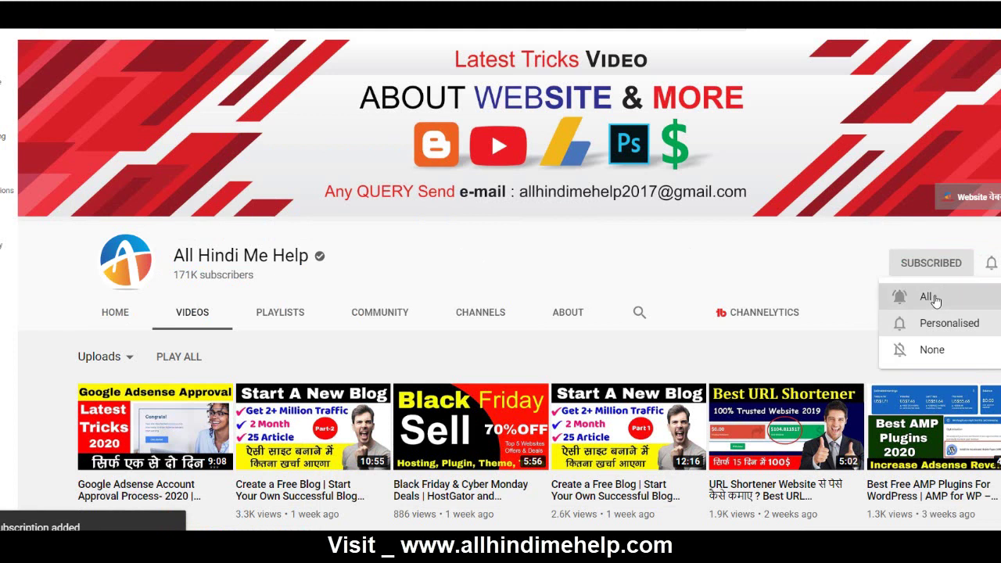
click(932, 297)
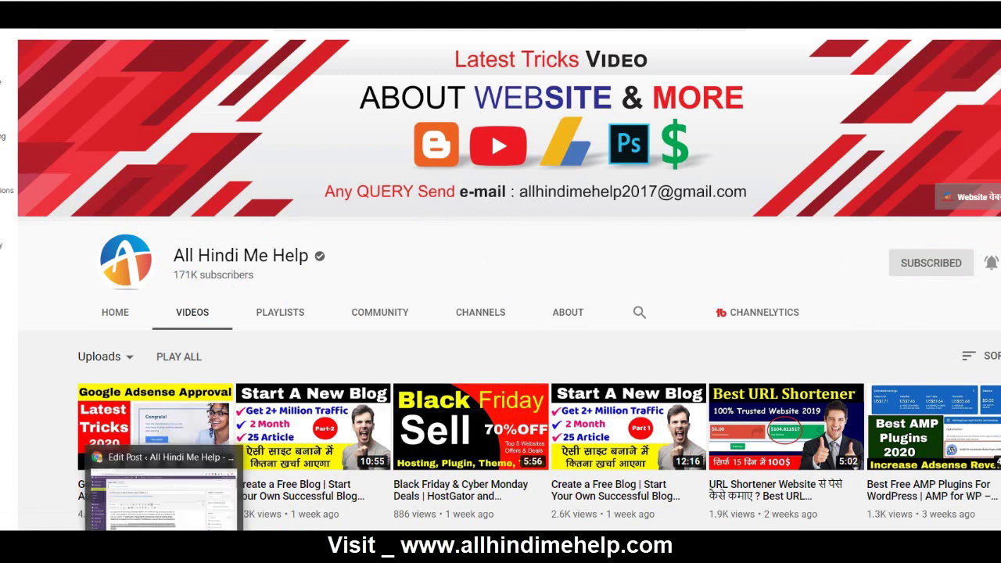
- Switch back to the Edit Post window and examine the post title and its permalink slug without changing them
click(200, 530)
click(411, 365)
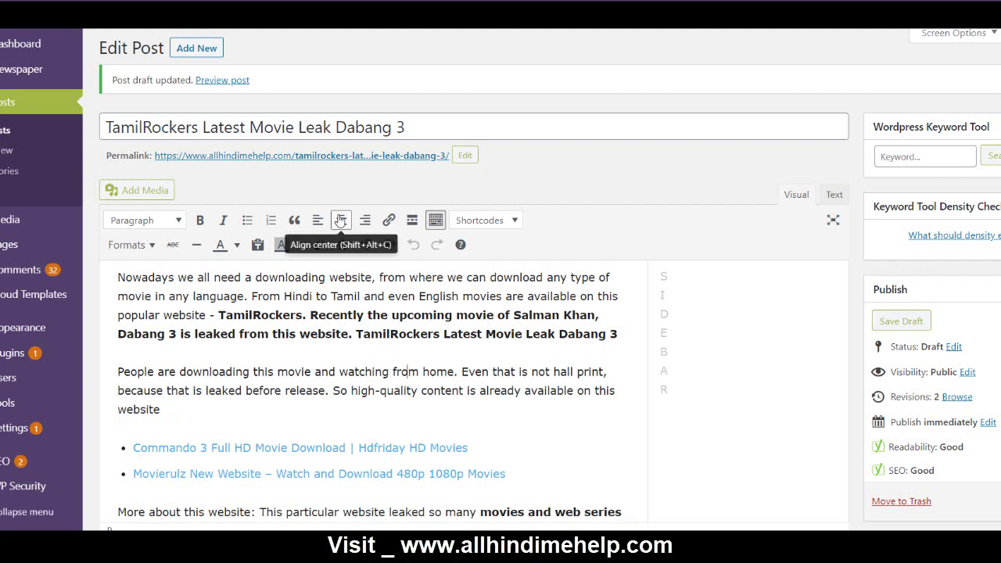
triple_click(430, 122)
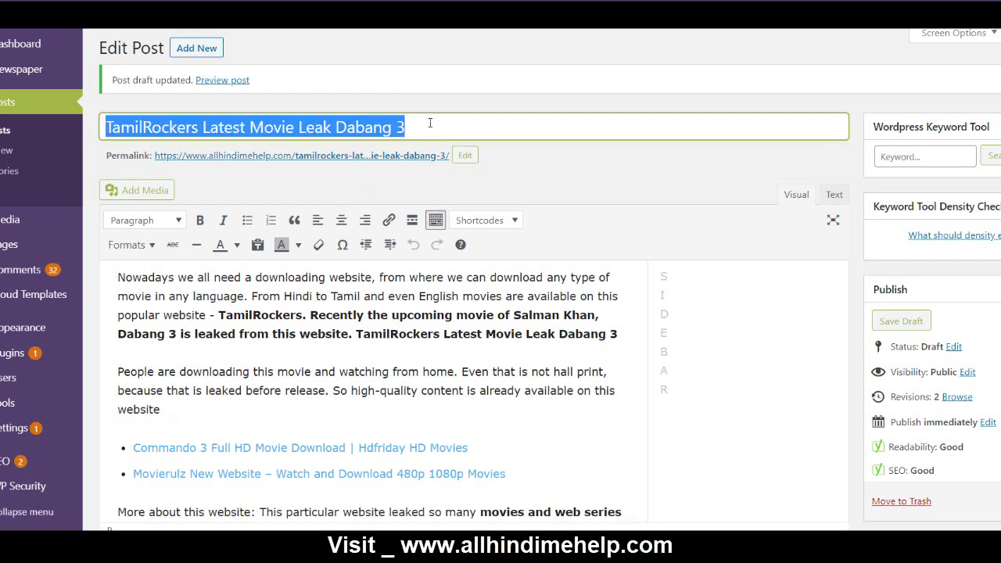
click(465, 155)
mouse_move(374, 158)
mouse_down()
mouse_move(472, 173)
mouse_move(253, 173)
mouse_move(549, 162)
mouse_up()
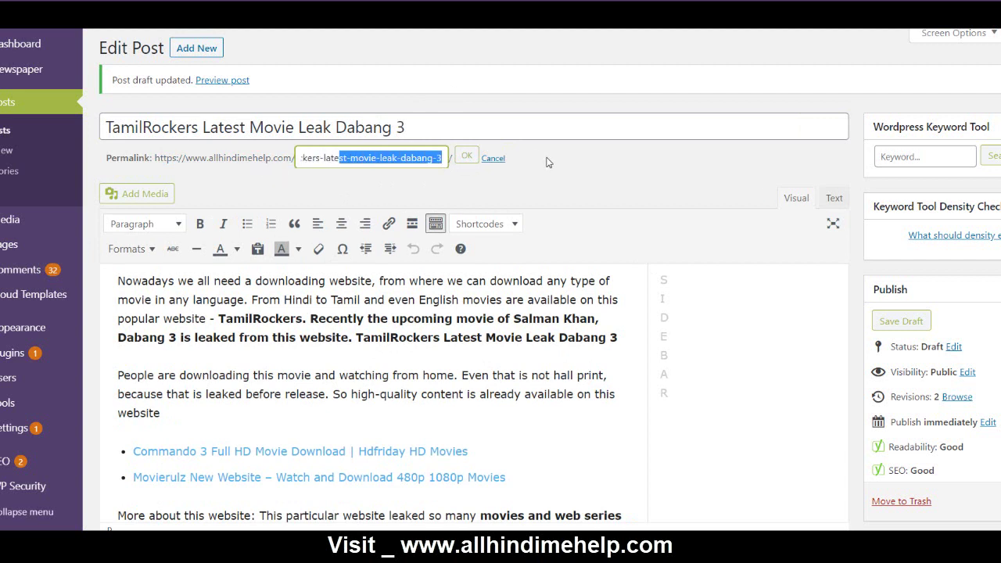
click(469, 158)
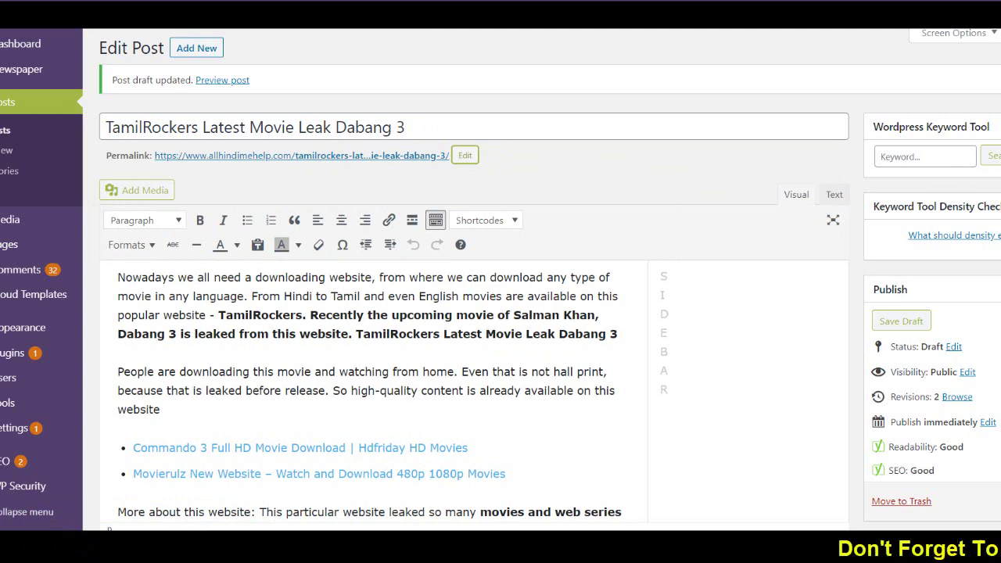
- Copy the word TamilRockers from the post title and search the Wordpress Keyword Tool for it
scroll(501, 313, down, 6)
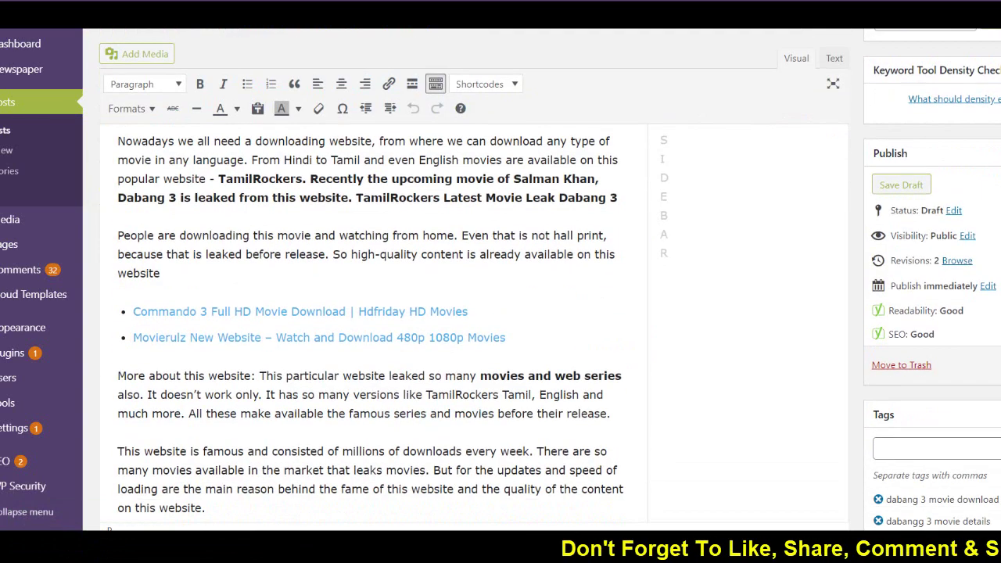
scroll(501, 312, down, 16)
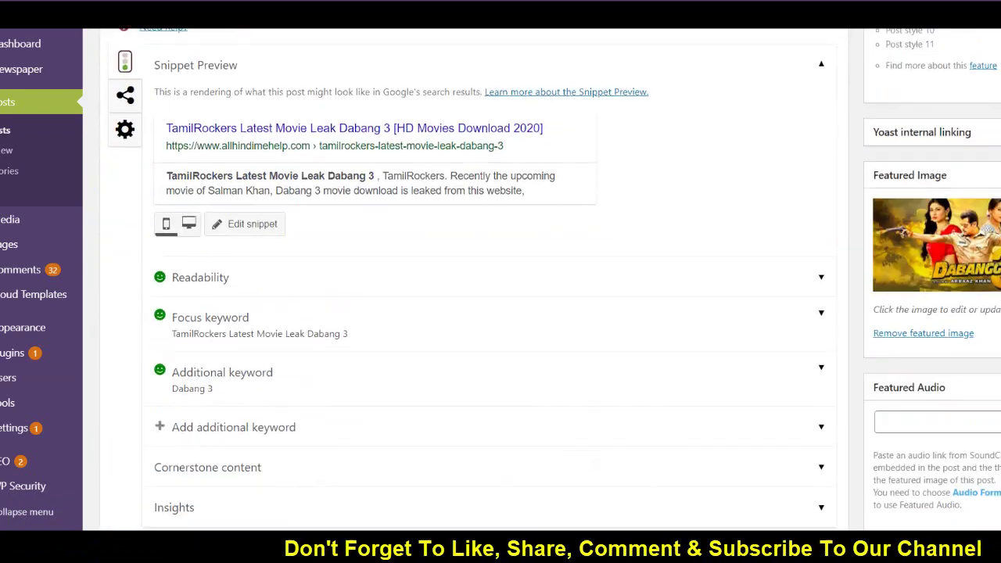
scroll(501, 313, up, 12)
scroll(289, 527, down, 2)
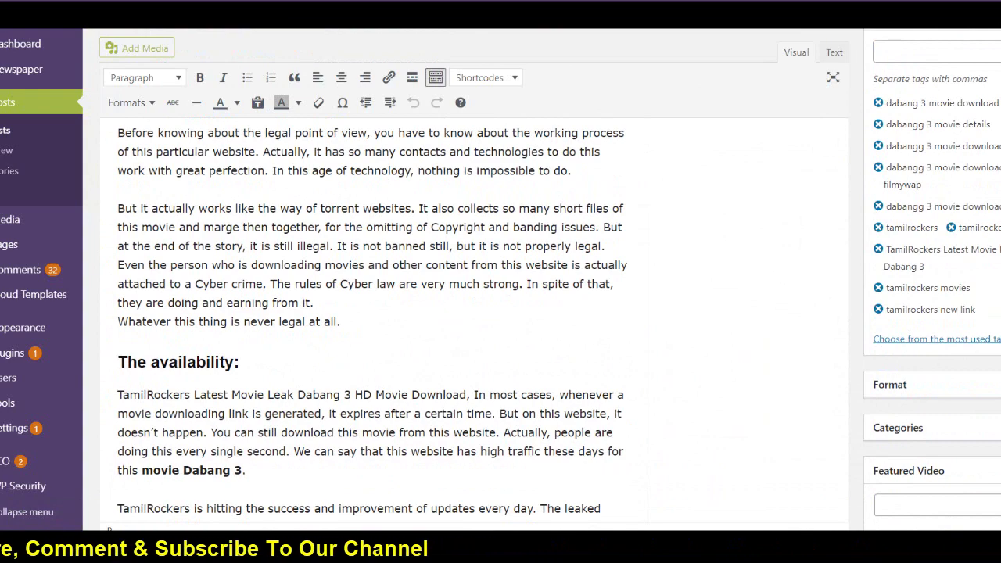
scroll(923, 96, up, 10)
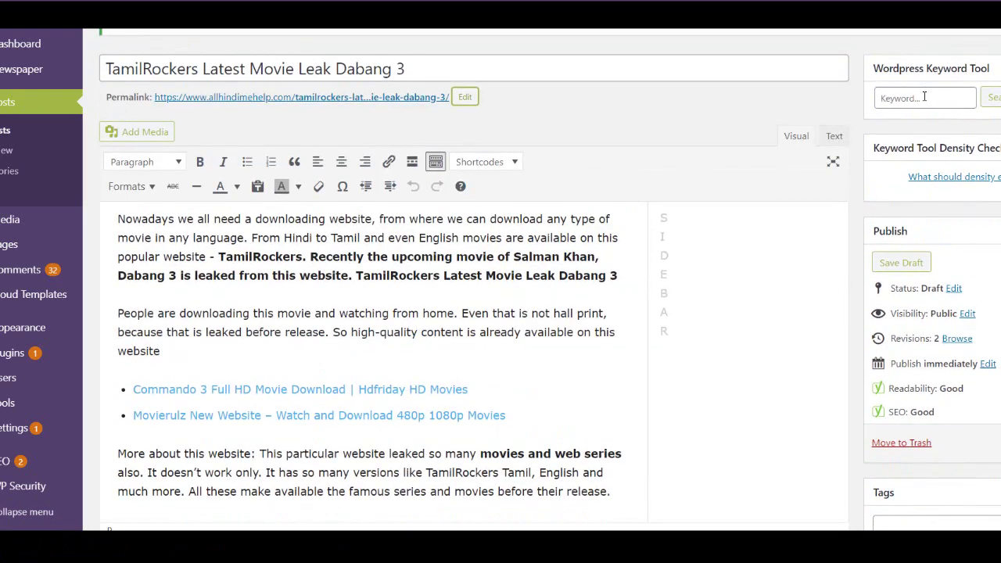
double_click(180, 71)
right_click(180, 71)
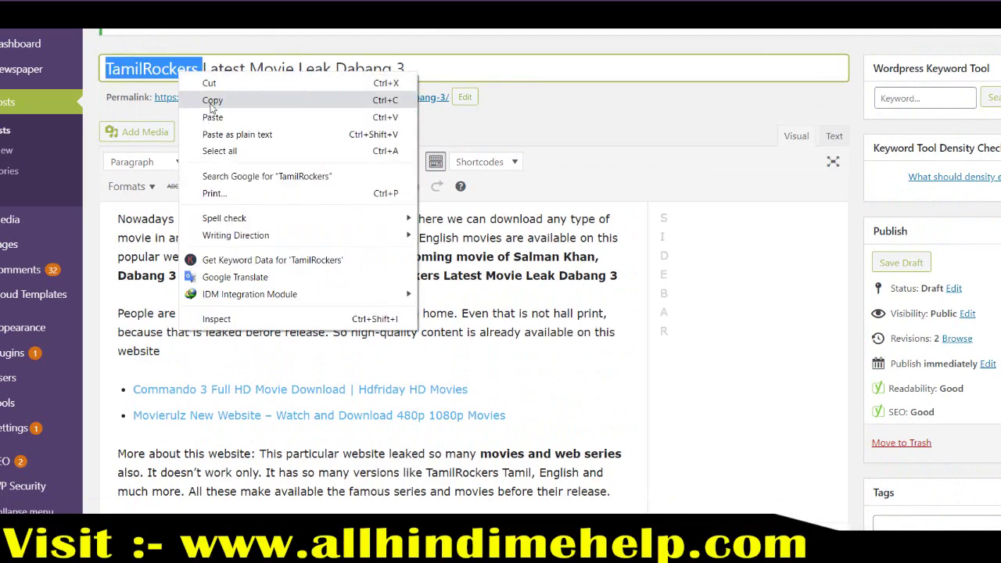
click(211, 102)
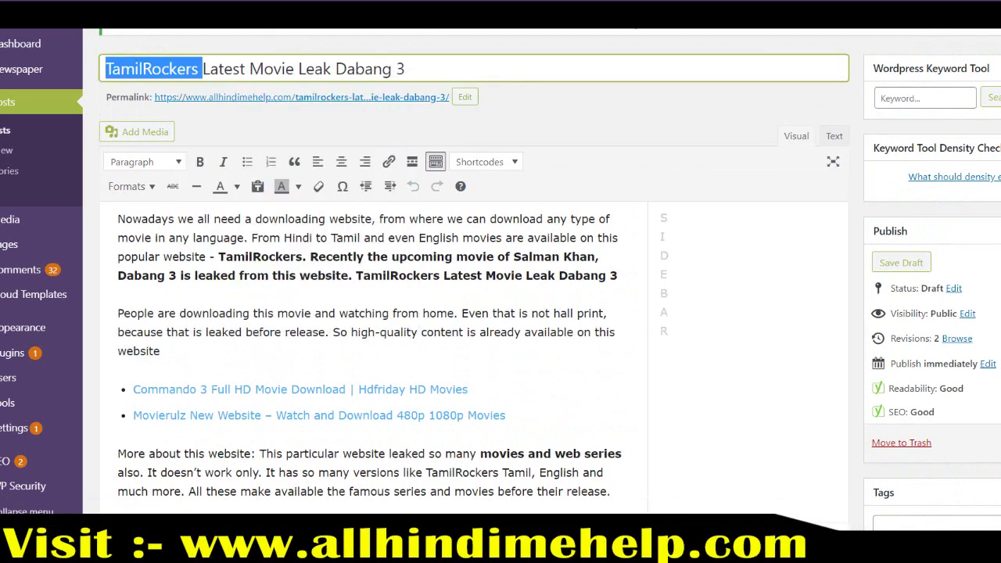
click(917, 98)
key(ctrl+v)
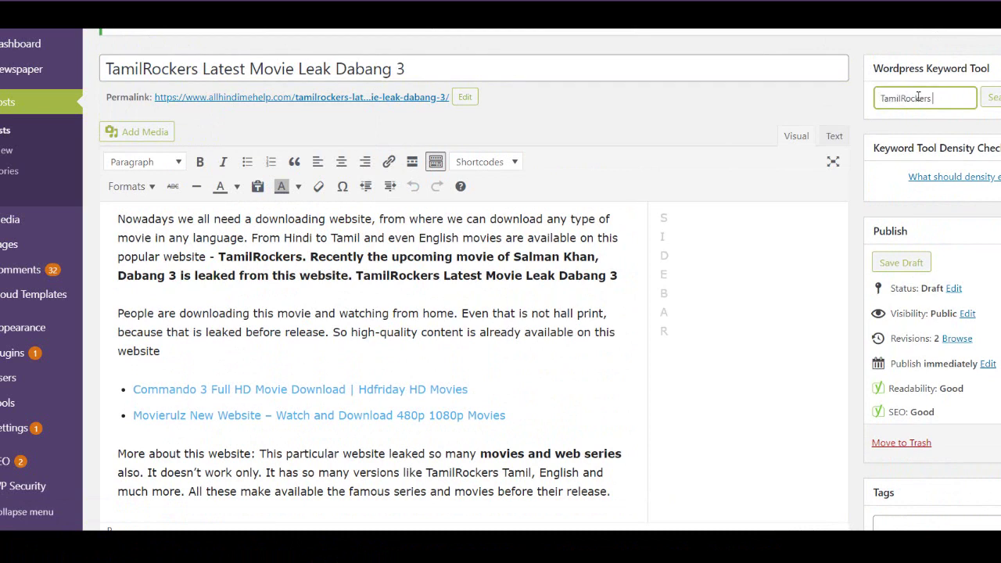
key(Return)
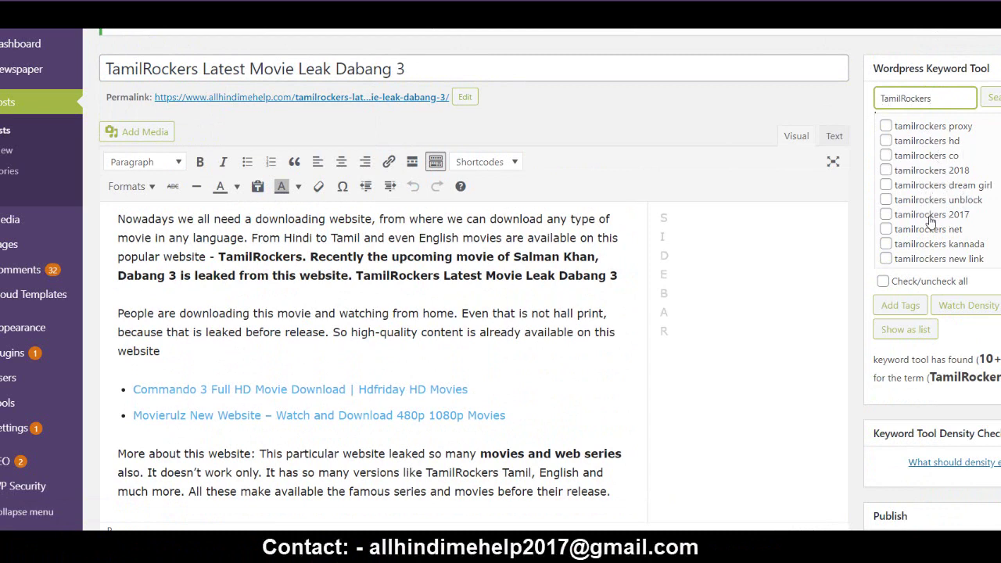
- Add the suggested keywords "tamilrockers hd" and "tamilrockers new link" to the density checker and to the post's tags
click(887, 142)
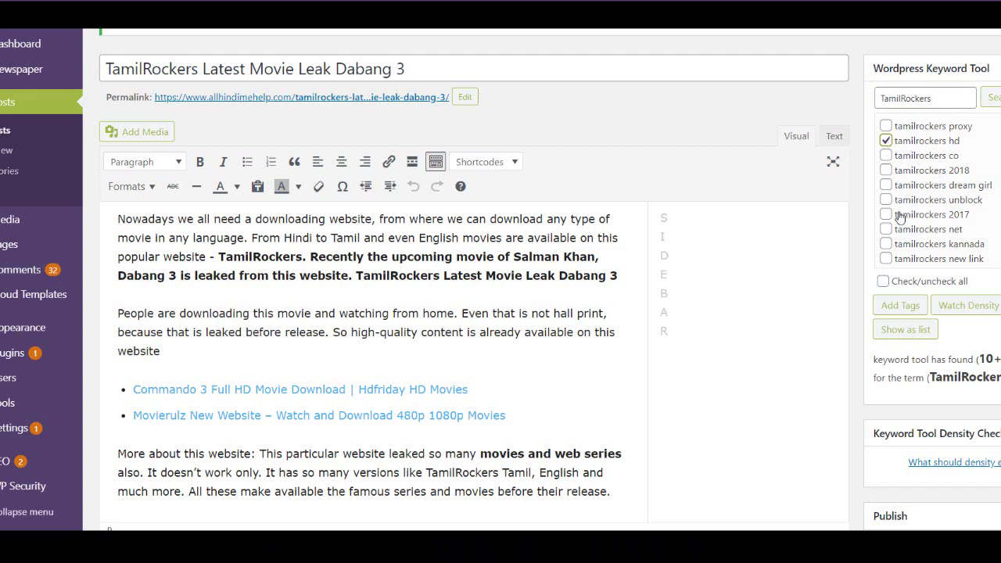
click(887, 259)
click(968, 306)
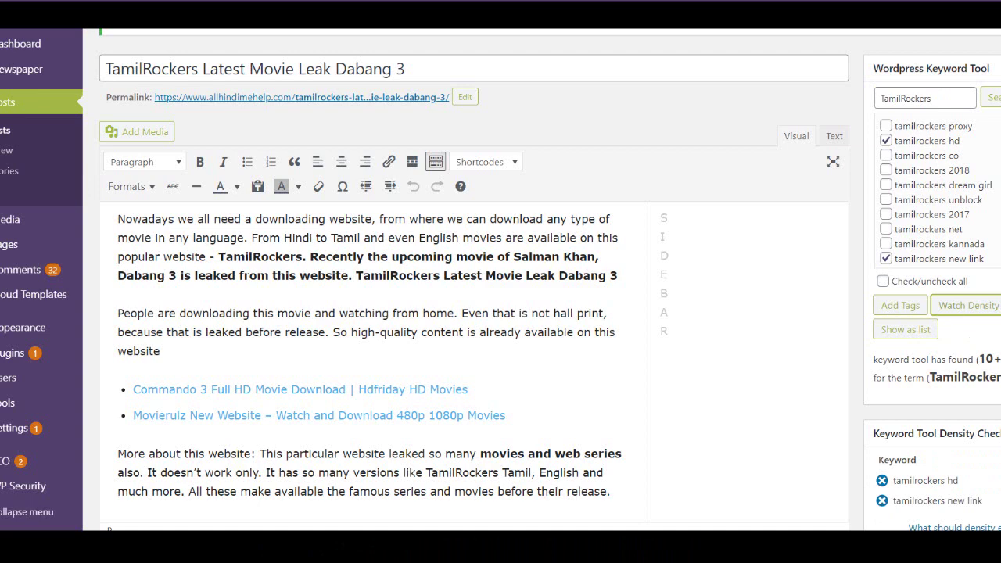
click(901, 307)
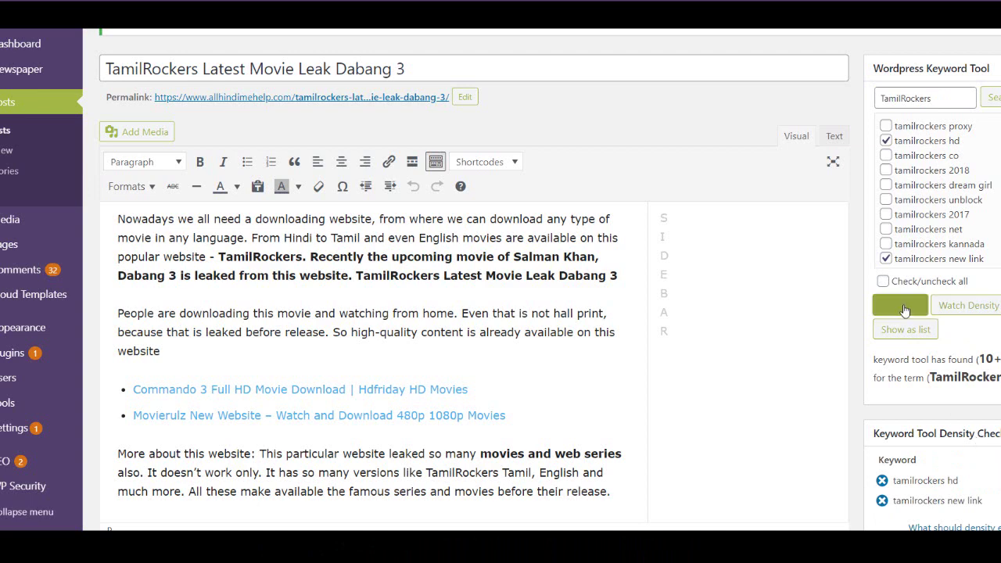
scroll(904, 311, down, 5)
scroll(905, 311, down, 1)
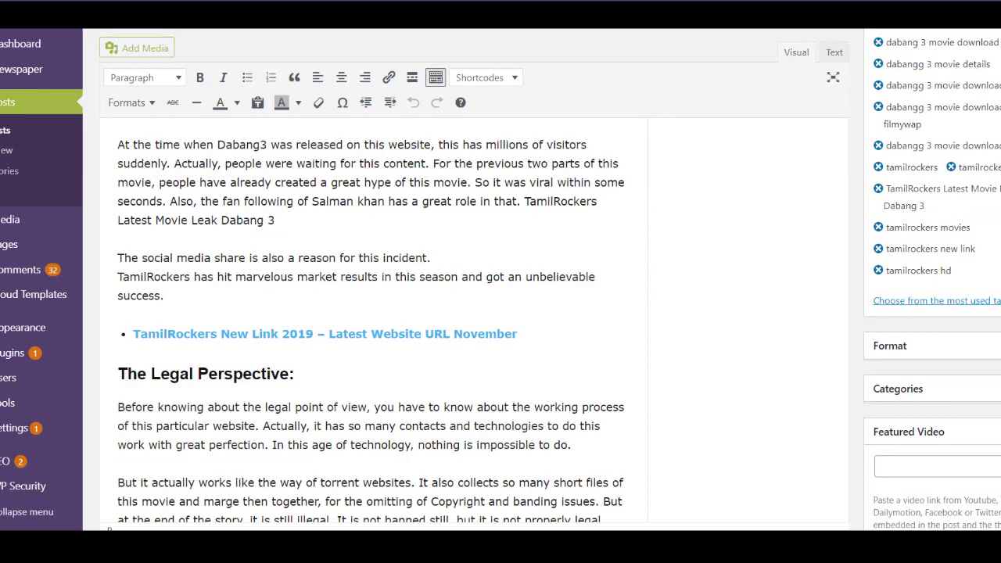
scroll(907, 180, up, 3)
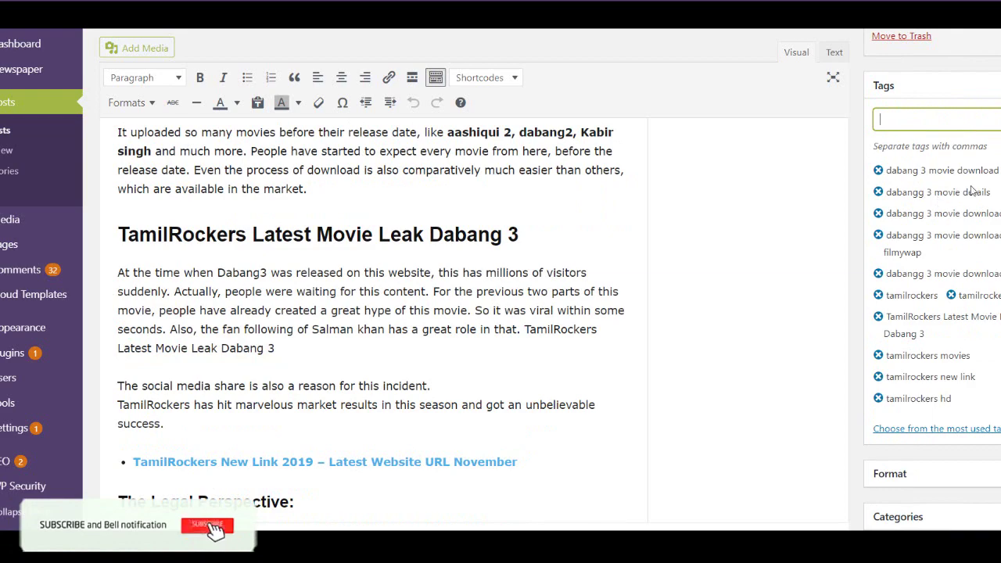
scroll(972, 190, down, 1)
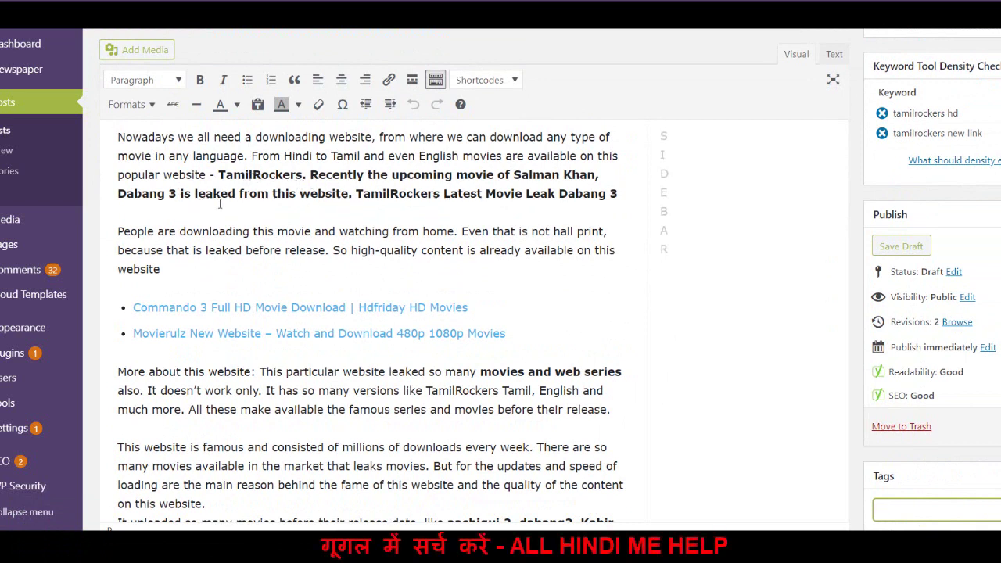
- Examine the heading levels of "TamilRockers Latest Movie Leak Dabang 3" and "The Legal Perspective:" and the keyword placement around them
click(637, 212)
scroll(540, 291, down, 5)
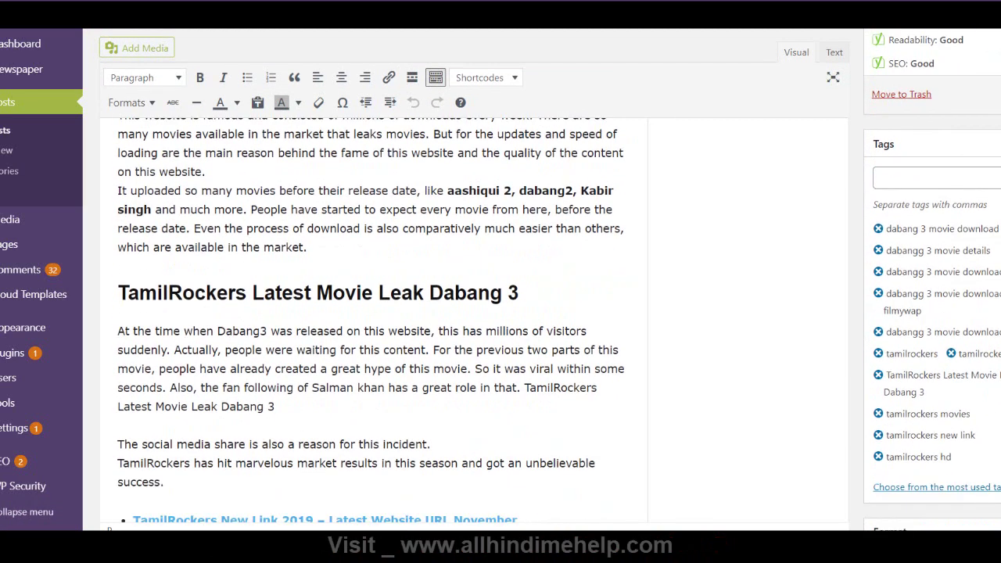
click(539, 294)
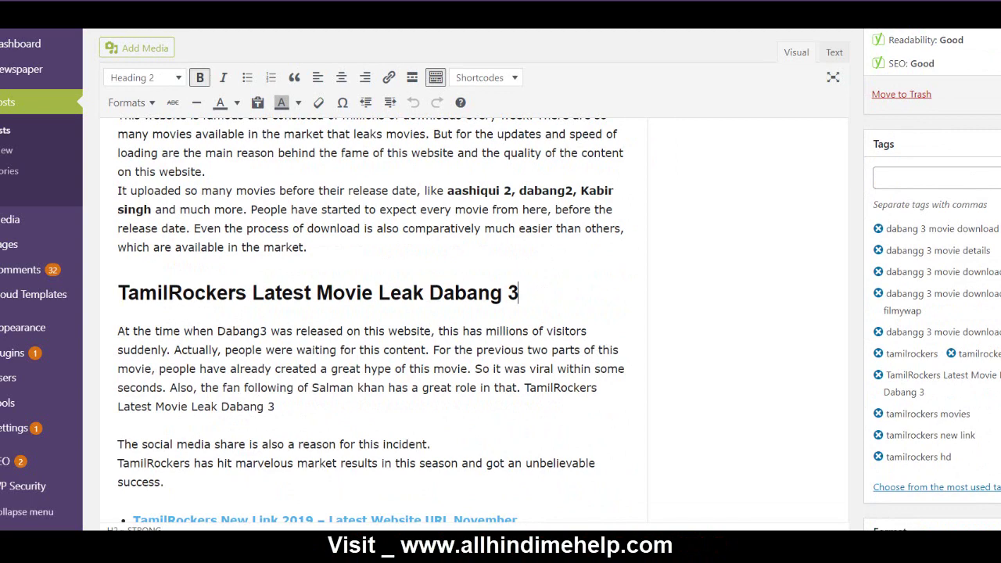
scroll(776, 241, down, 3)
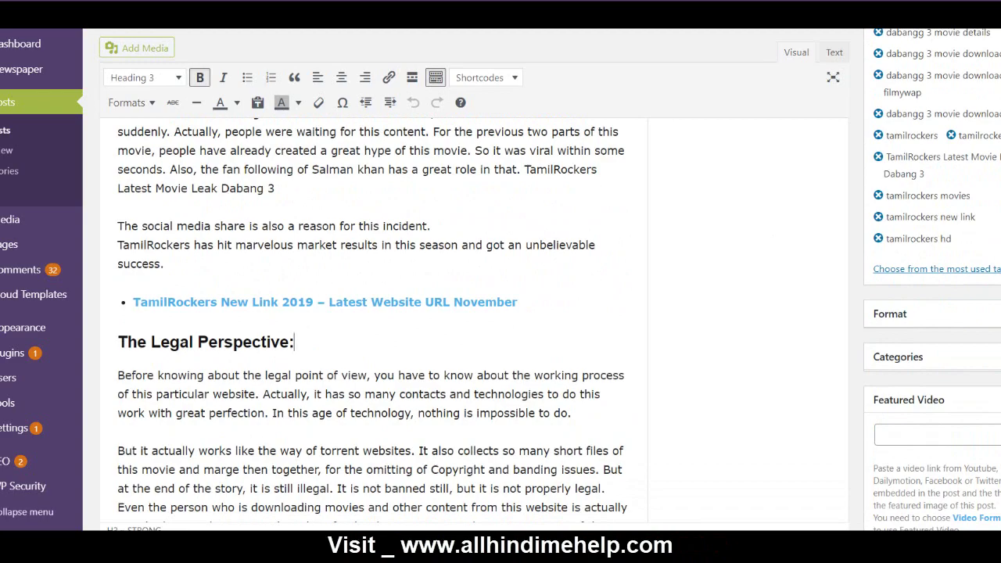
scroll(470, 313, up, 8)
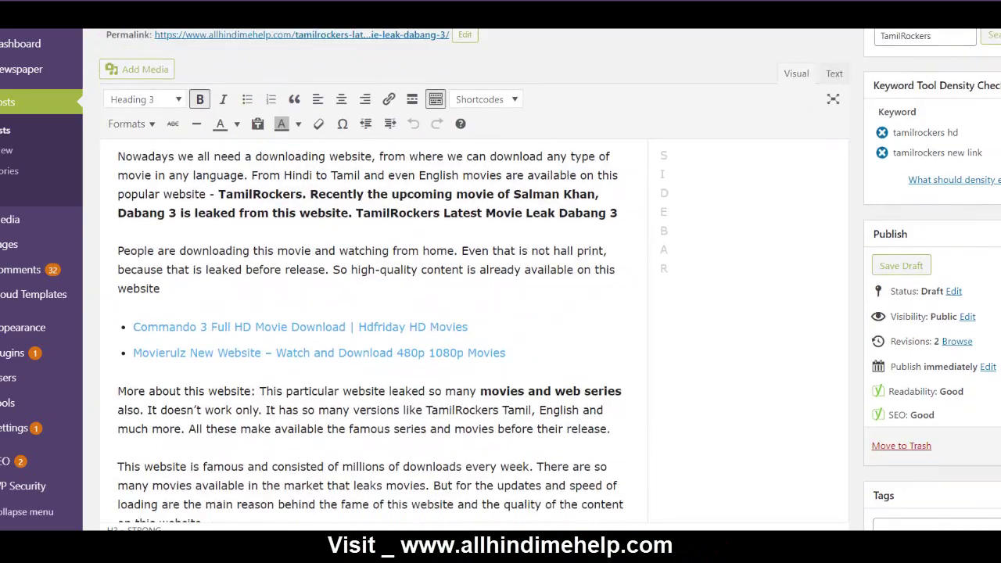
scroll(469, 313, down, 4)
scroll(426, 368, up, 5)
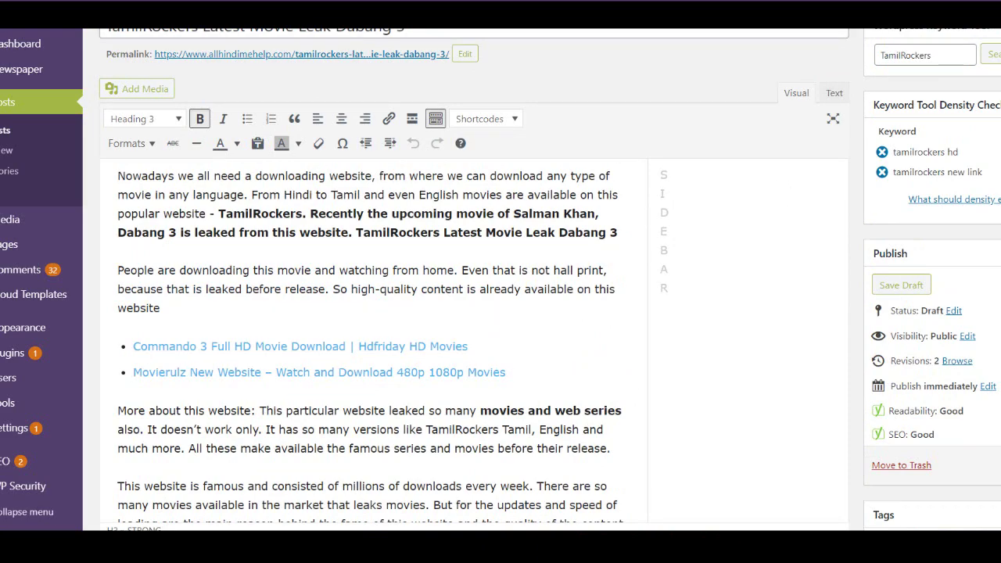
scroll(863, 158, down, 7)
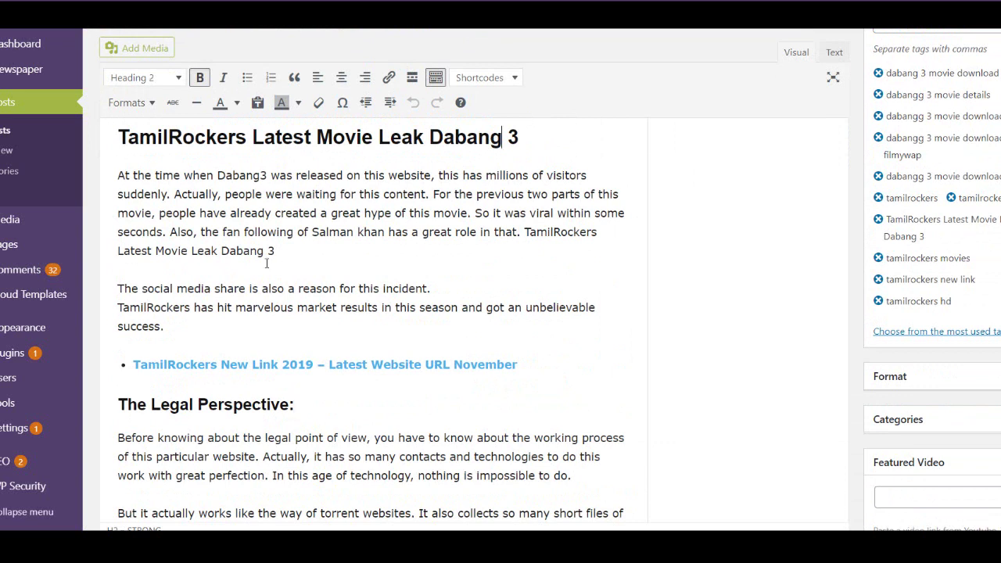
click(160, 438)
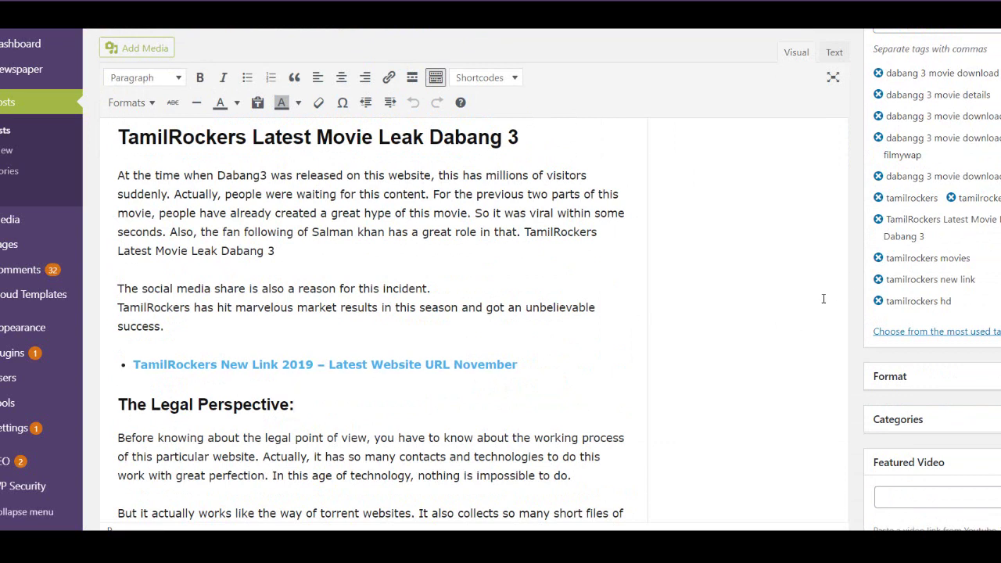
click(304, 400)
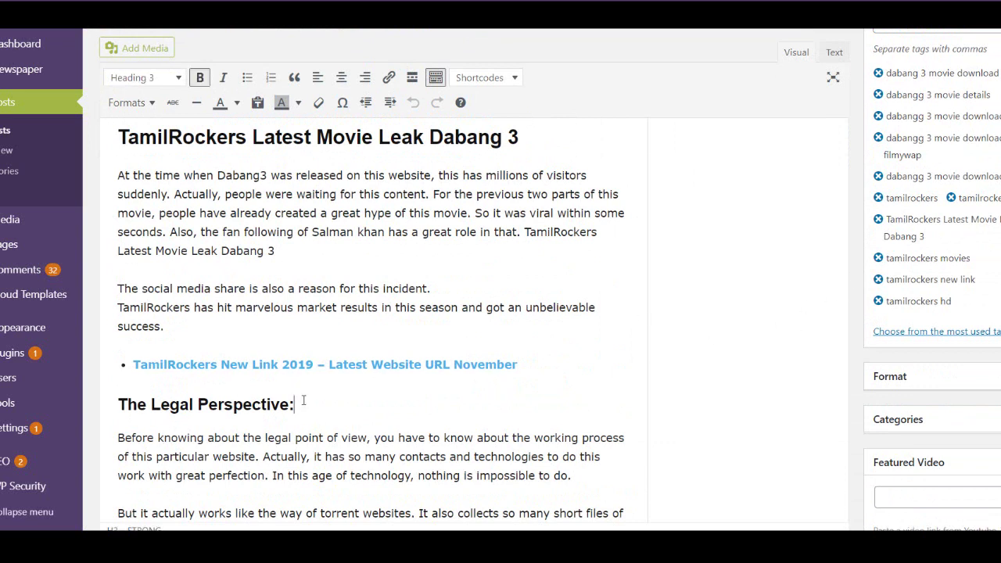
- Highlight the keyword phrase "Latest Movie Leak Dabang 3 HD Movie Download" in the first paragraph under "The availability:"
scroll(305, 400, down, 2)
scroll(469, 313, down, 10)
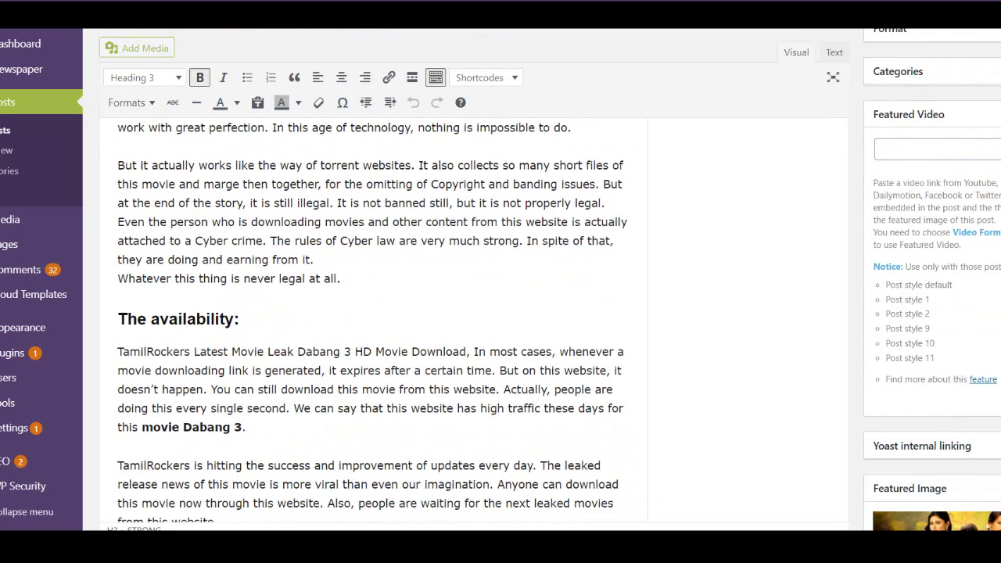
scroll(470, 312, up, 3)
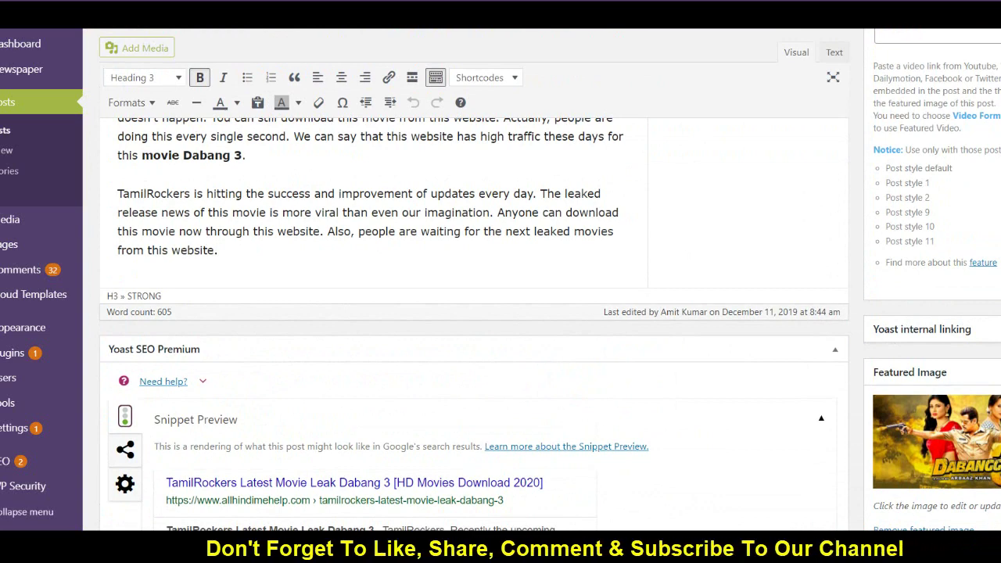
scroll(470, 312, up, 1)
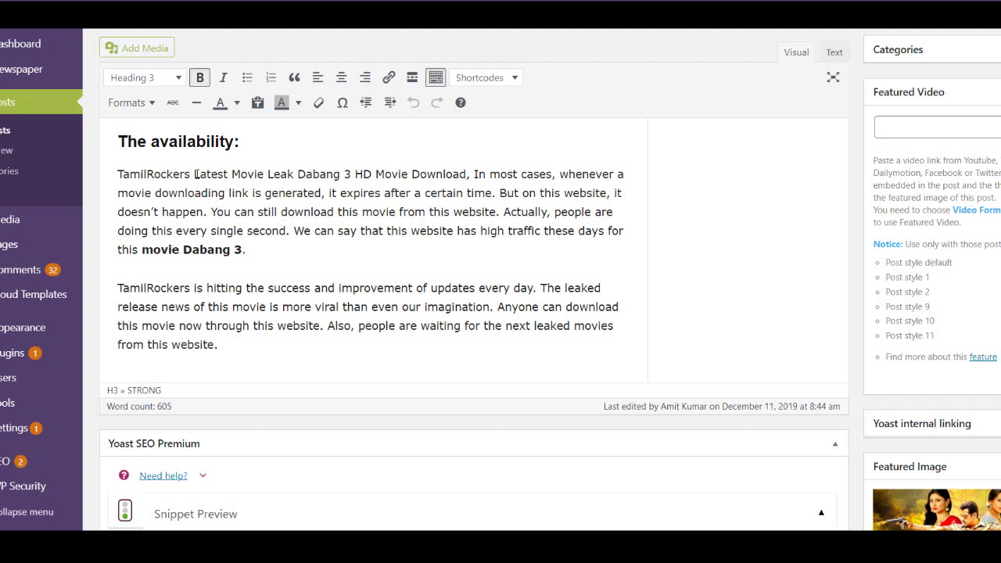
mouse_move(194, 174)
mouse_down()
mouse_move(489, 176)
mouse_move(468, 175)
mouse_up()
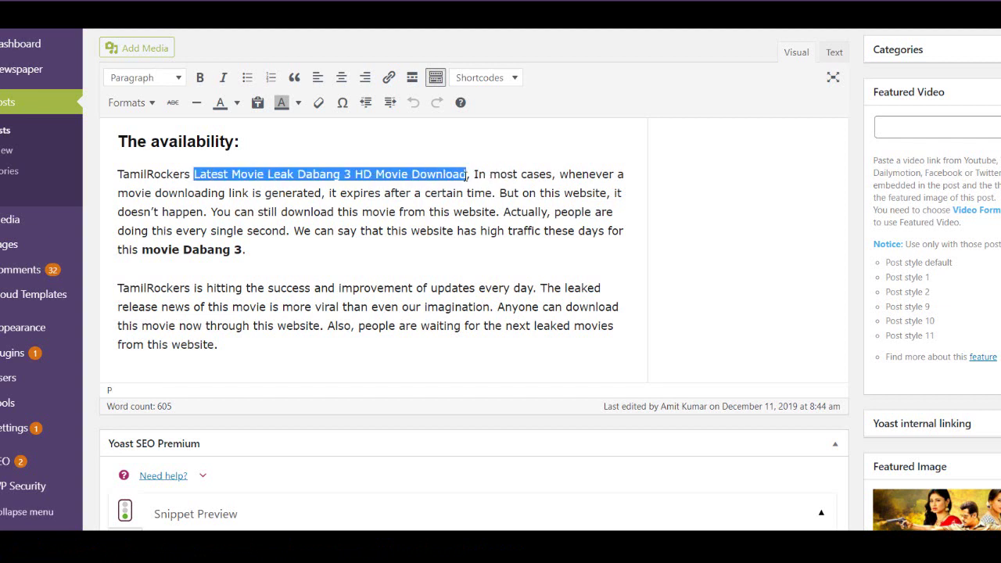
- Make the highlighted phrase "Latest Movie Leak Dabang 3 HD Movie Download" under "The availability:" italic and bold
click(226, 80)
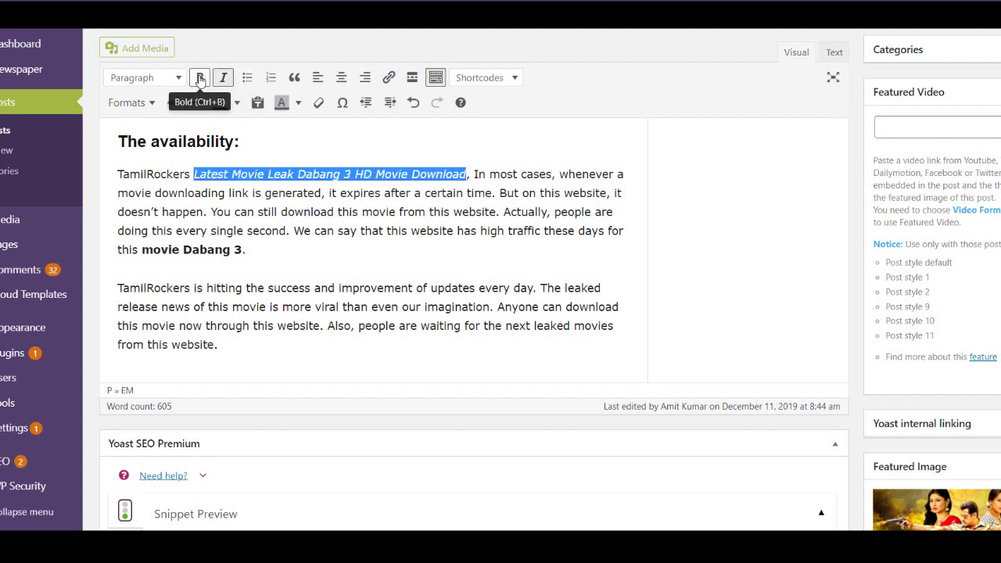
click(200, 78)
click(389, 244)
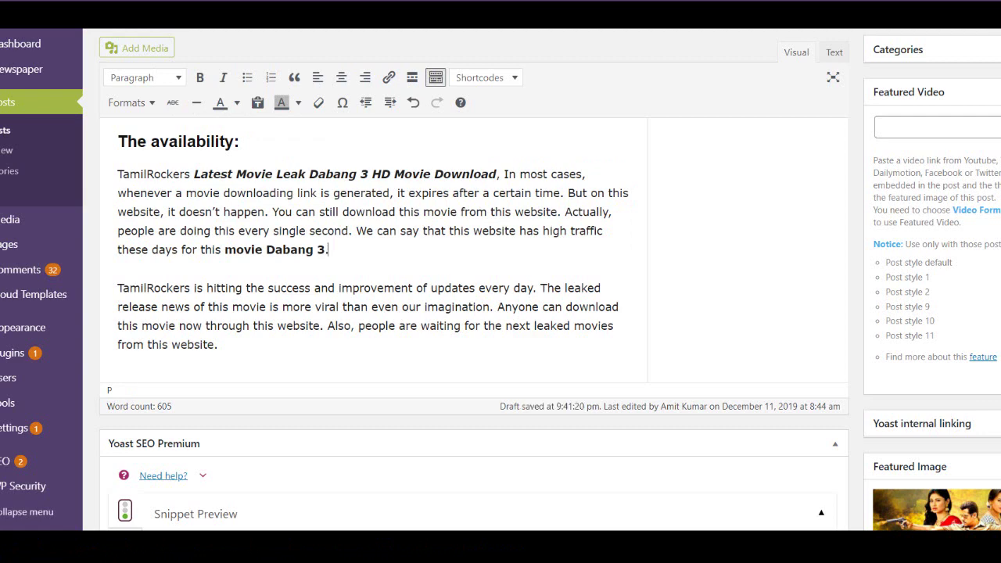
- Examine the snippet preview and keyword sections of Yoast SEO Premium beneath the post content
scroll(473, 313, down, 3)
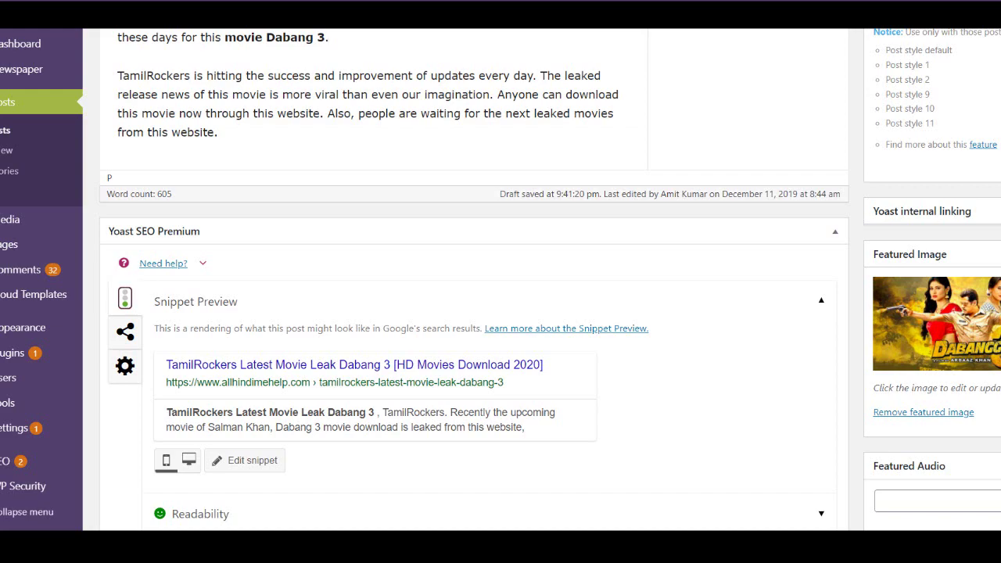
scroll(971, 266, up, 7)
scroll(972, 266, down, 10)
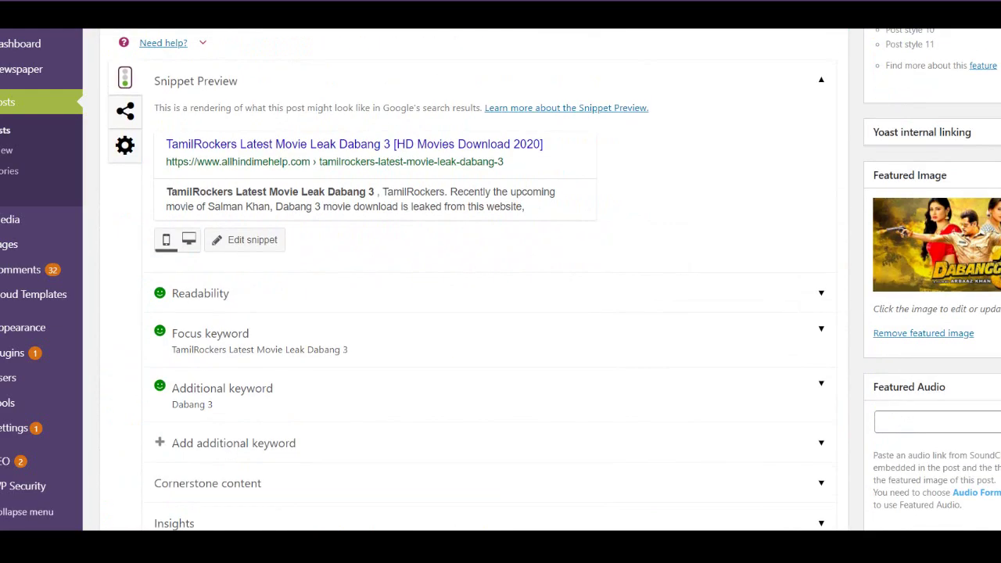
scroll(972, 266, up, 15)
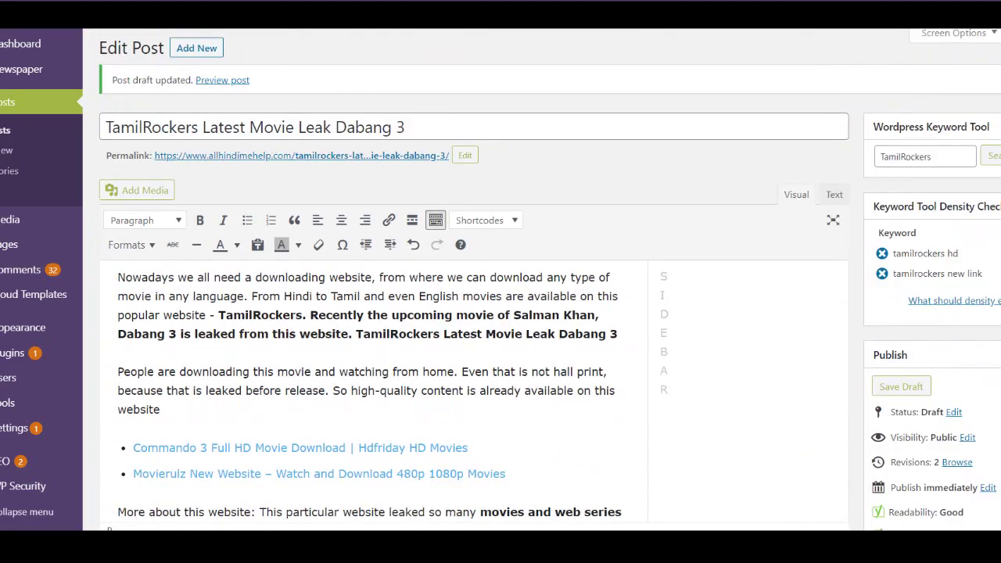
scroll(972, 266, down, 15)
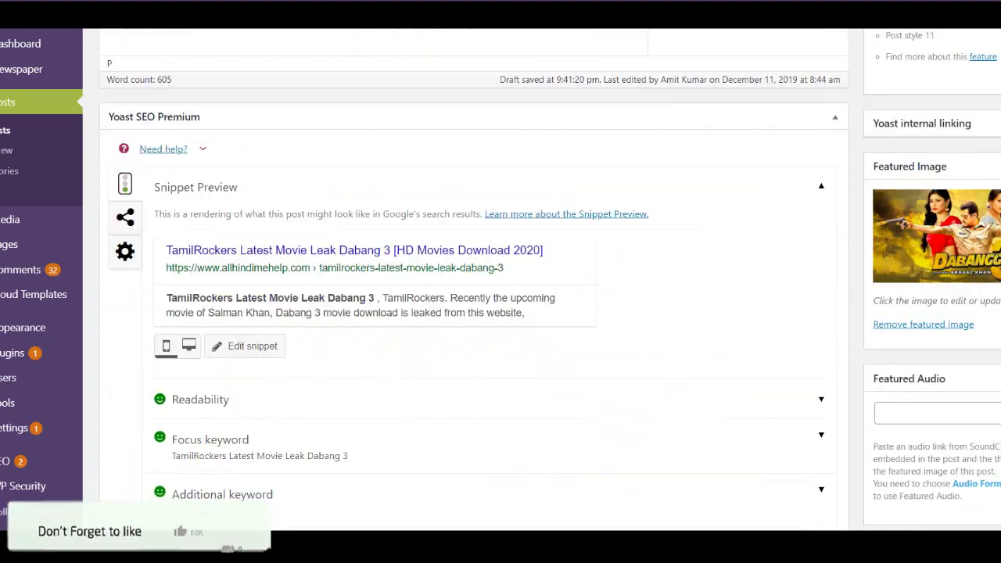
scroll(501, 234, down, 4)
scroll(501, 222, up, 1)
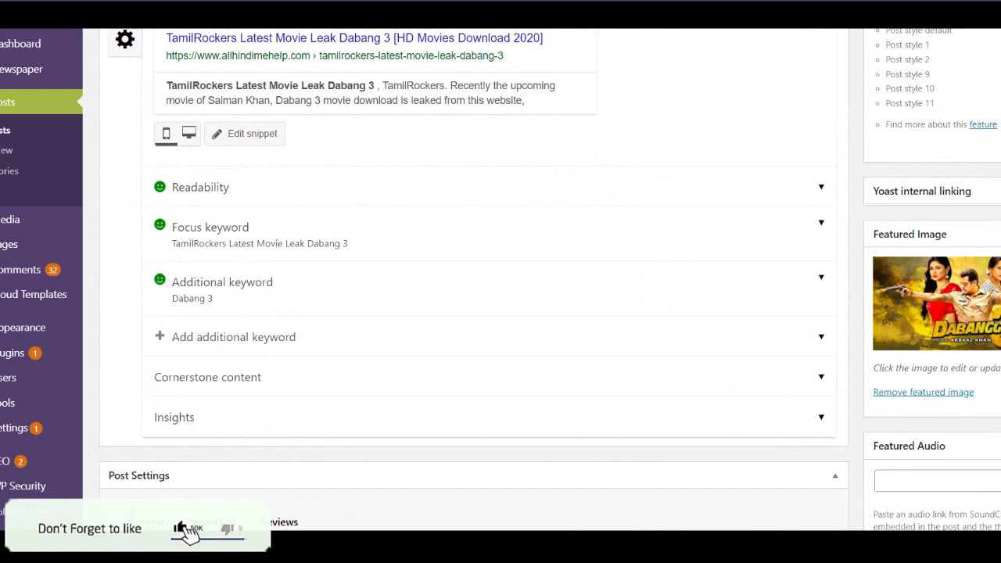
- Review the Yoast analysis results for the focus keyword and expand the additional keyword "Dabang 3"
click(328, 244)
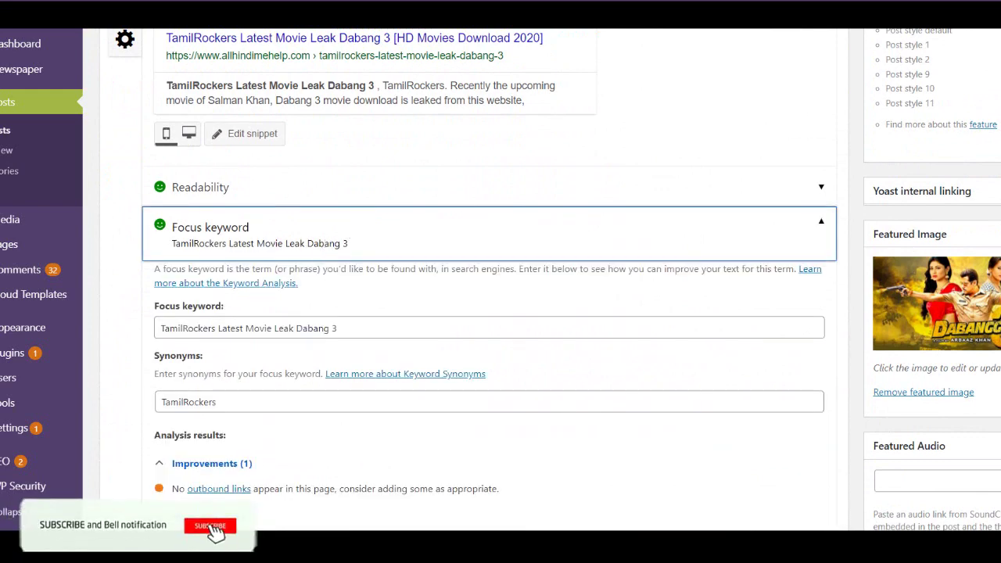
scroll(219, 280, down, 1)
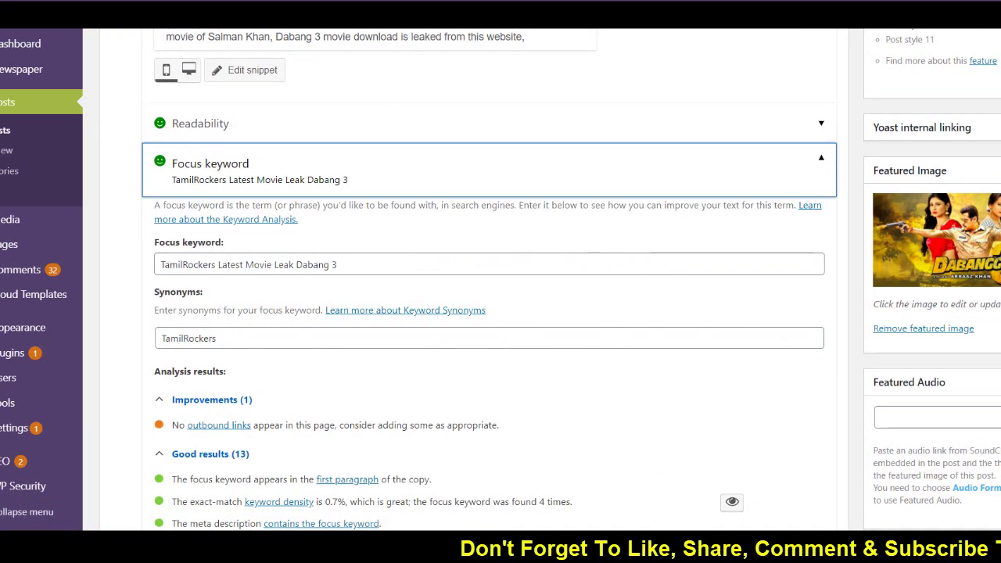
scroll(485, 313, down, 3)
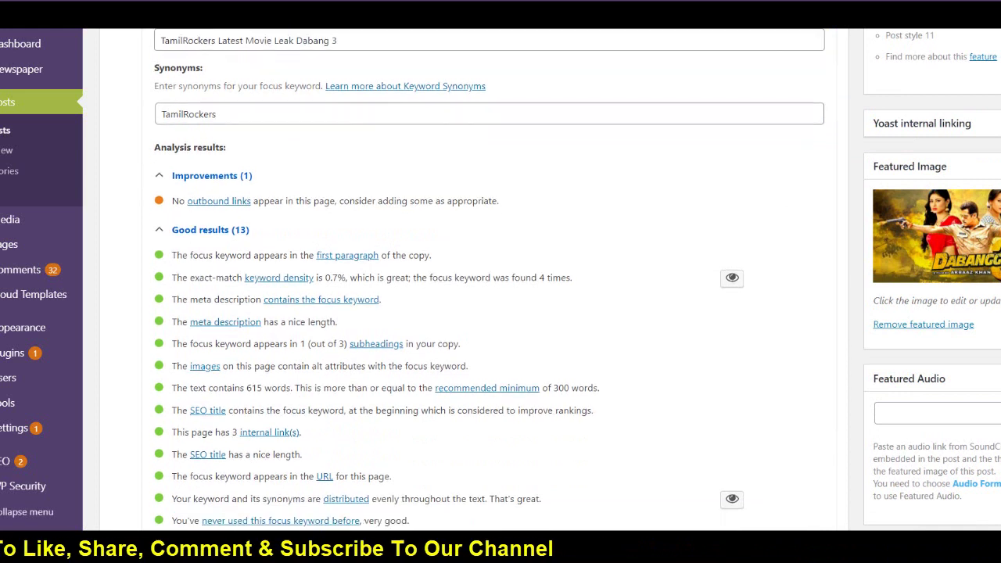
scroll(485, 313, down, 1)
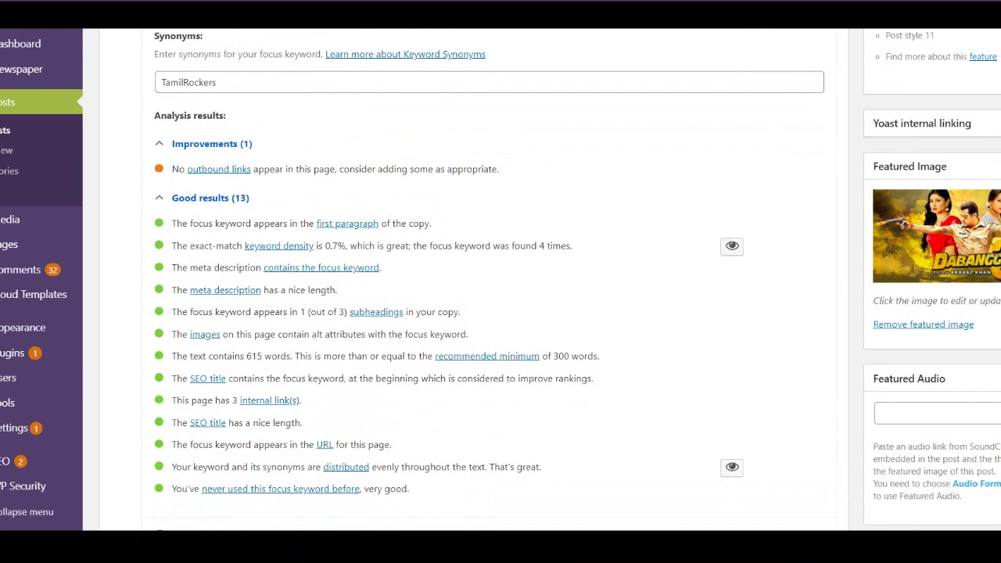
scroll(415, 311, down, 3)
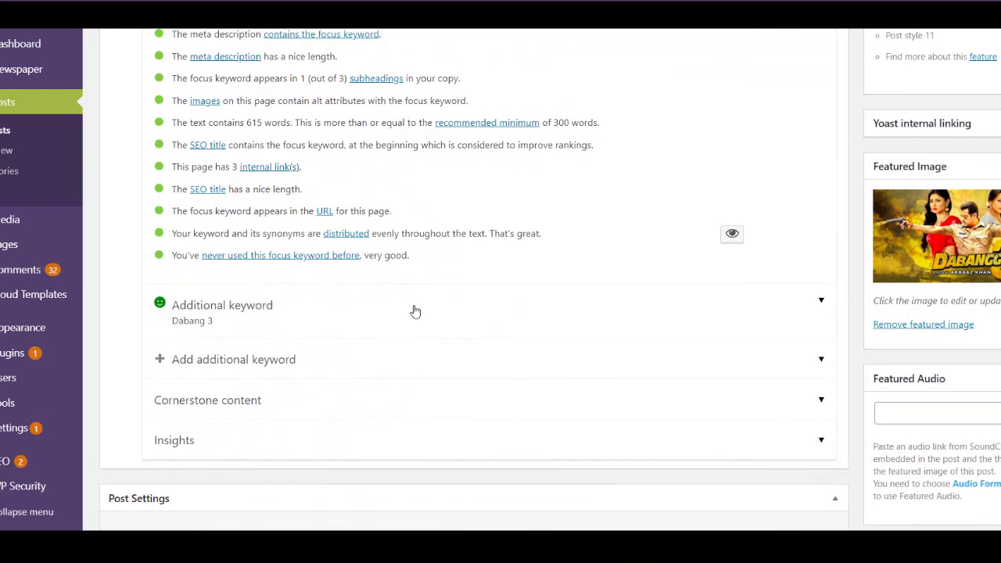
click(263, 321)
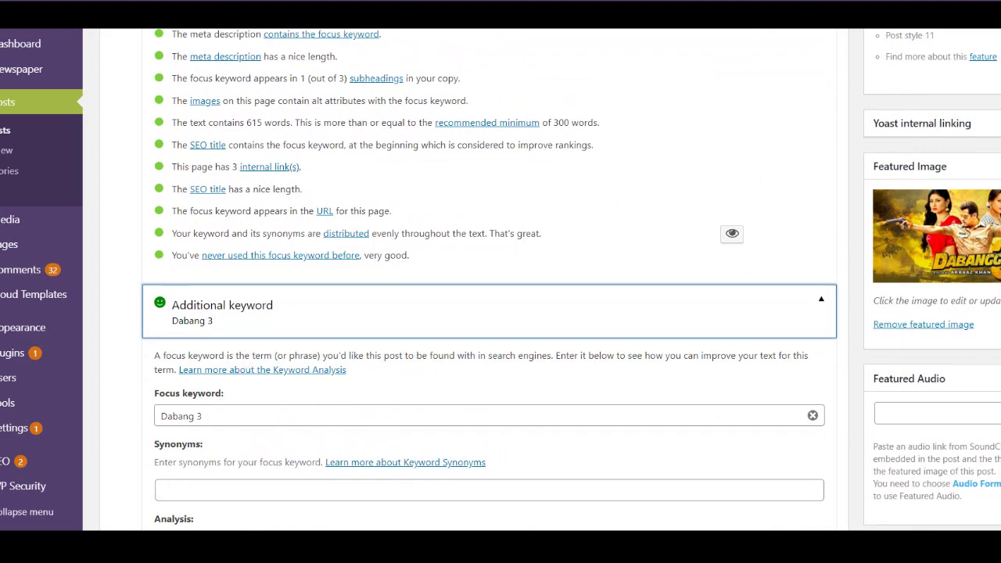
- Search the Wordpress Keyword Tool again for TamilRockers, look over the suggestions and dismiss the IDM download pop-up
scroll(473, 278, up, 15)
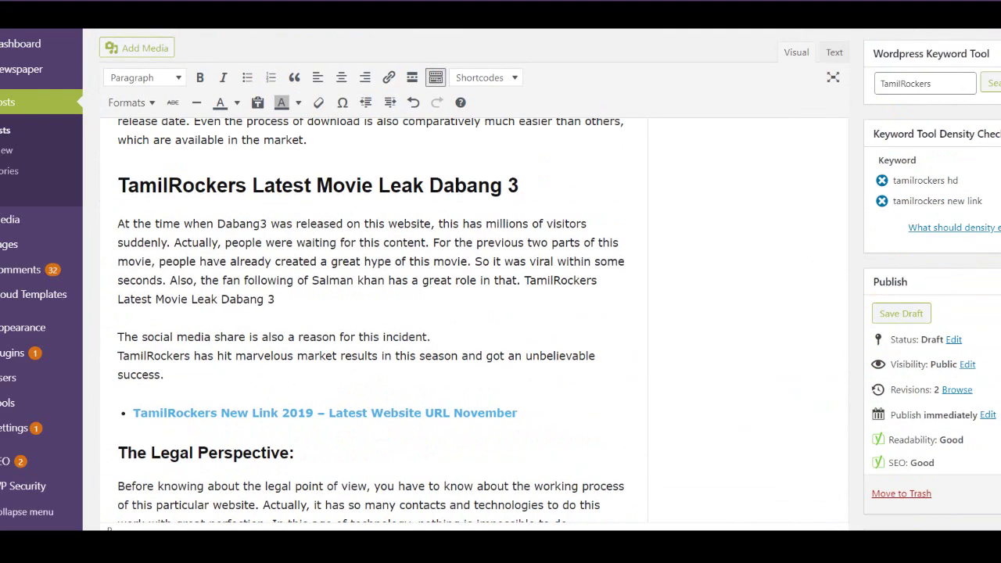
scroll(473, 313, up, 10)
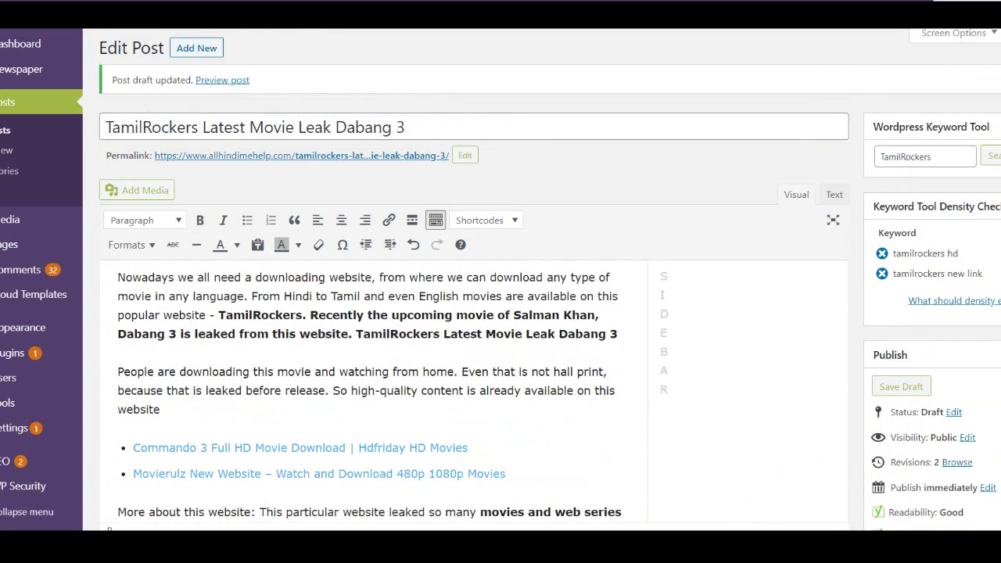
click(935, 147)
key(Return)
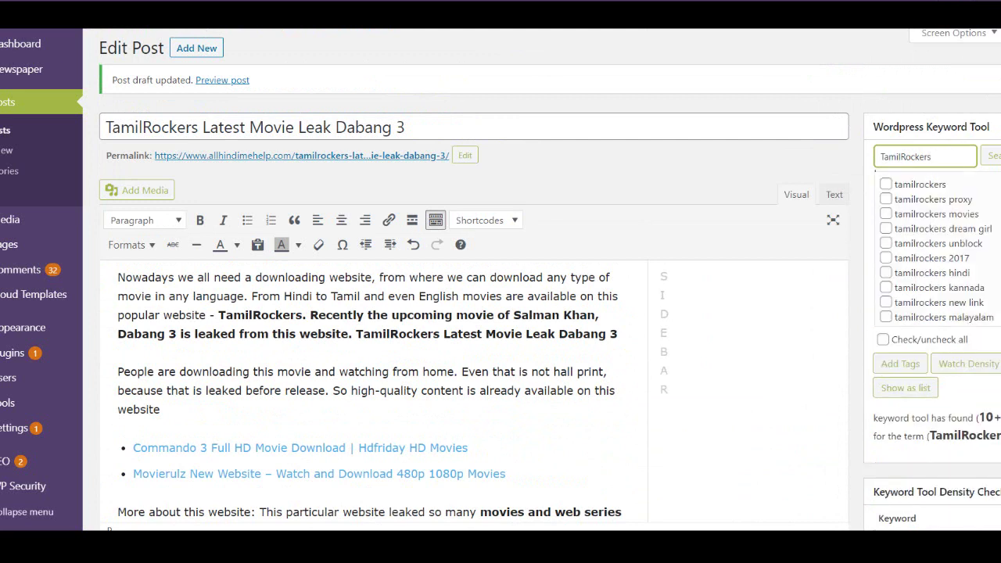
scroll(500, 313, down, 1)
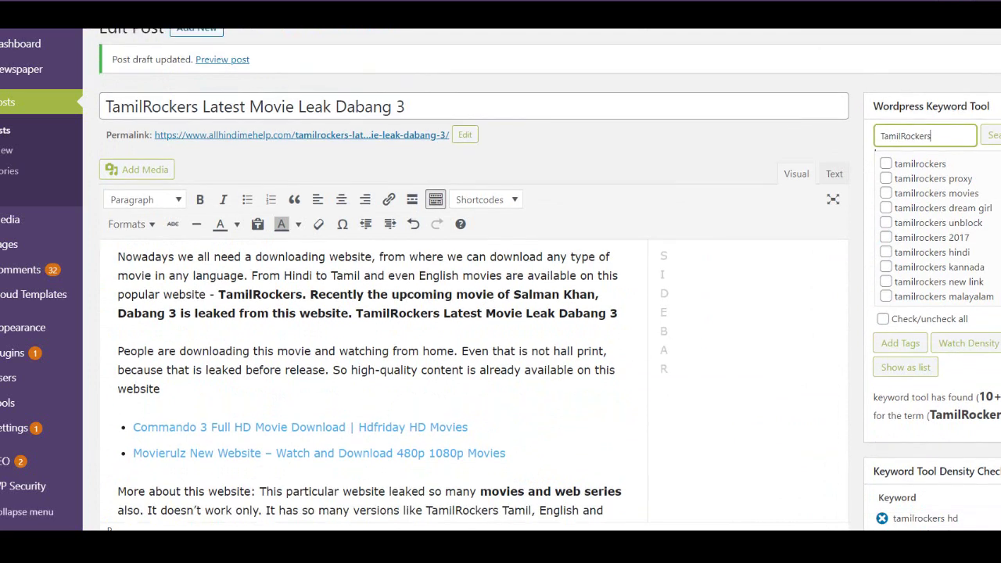
scroll(501, 313, down, 1)
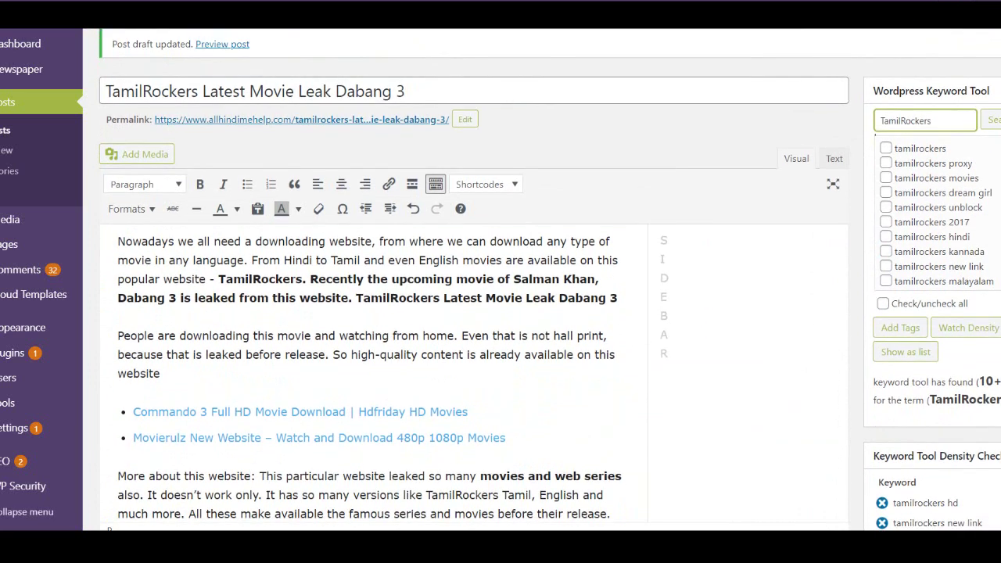
click(480, 372)
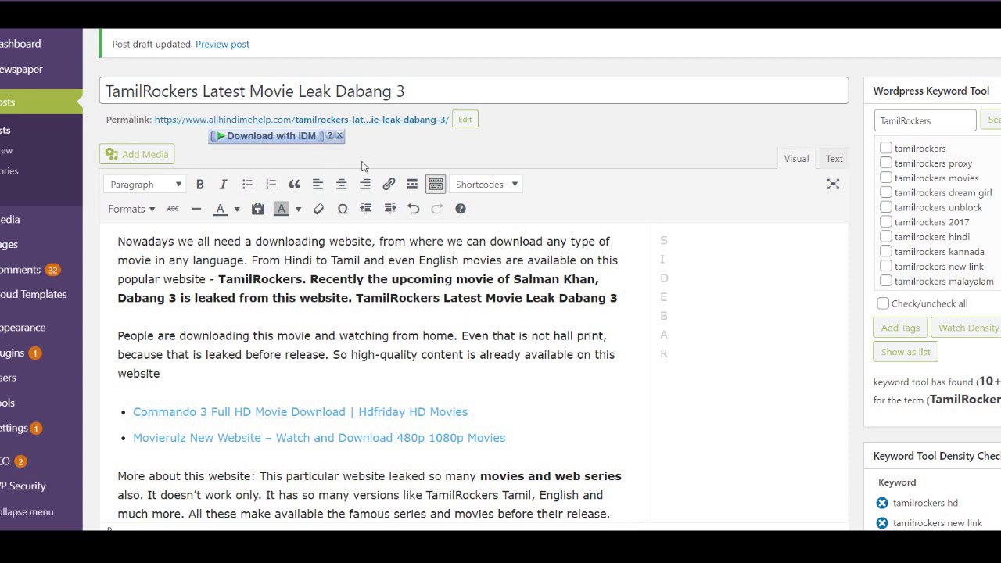
click(339, 136)
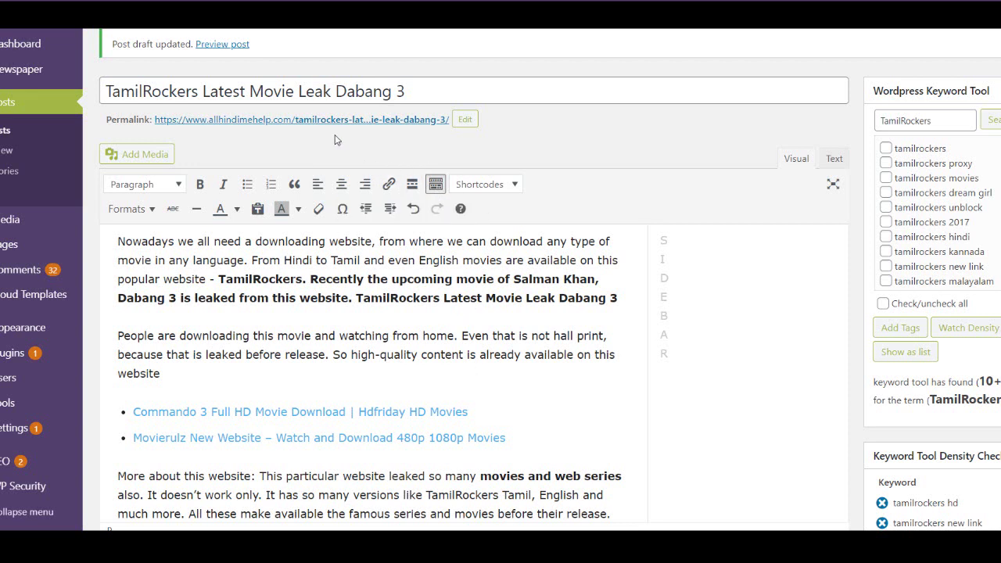
- Switch to the YouTube channel window, view the Quora feed and highlight the hashtags in the drafted Twitter post
mouse_move(200, 547)
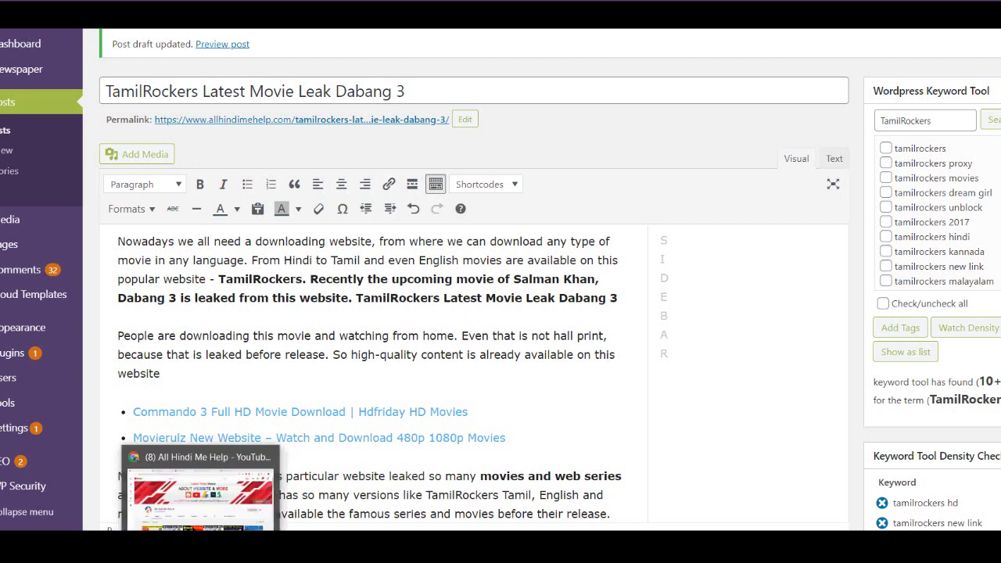
click(202, 493)
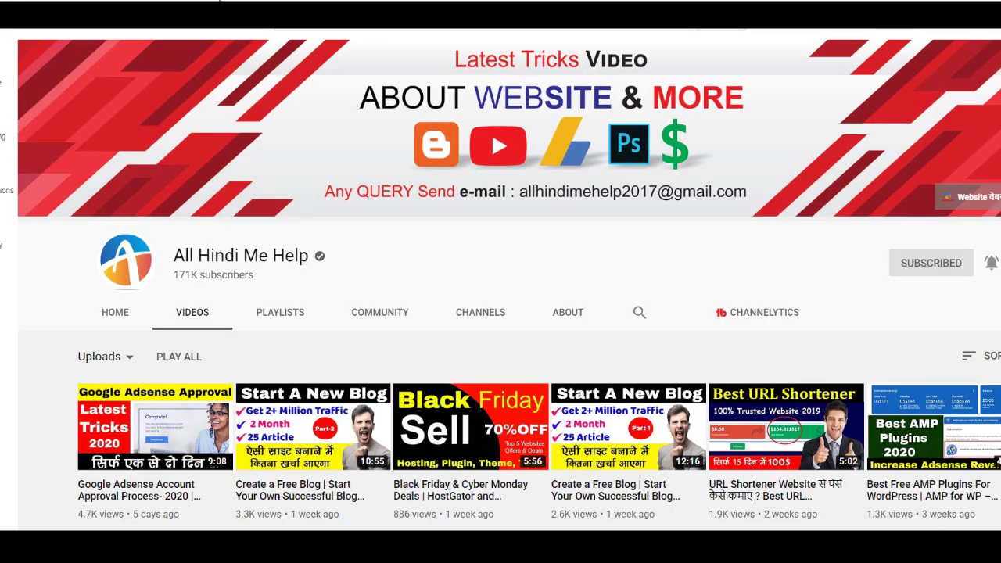
click(445, 29)
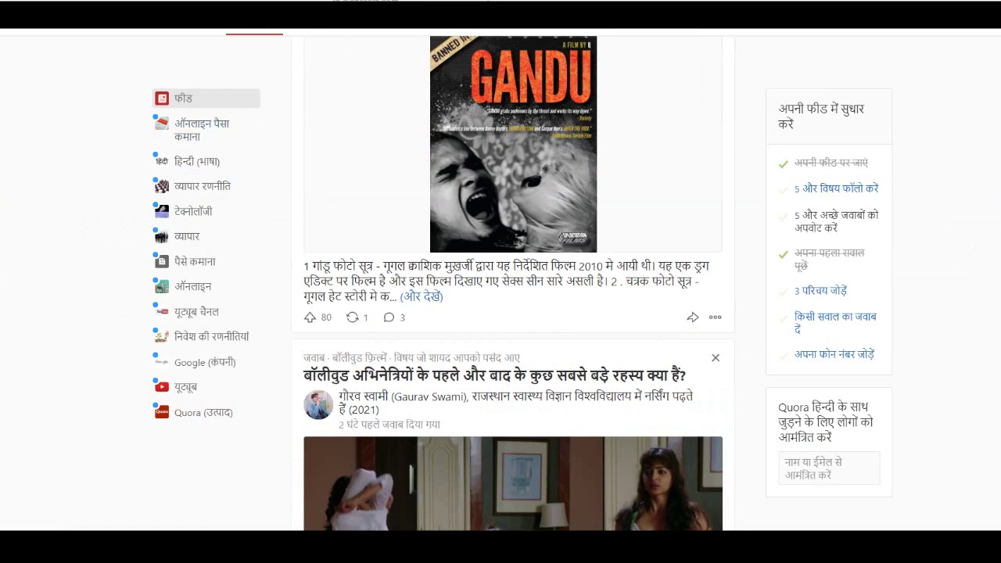
click(378, 30)
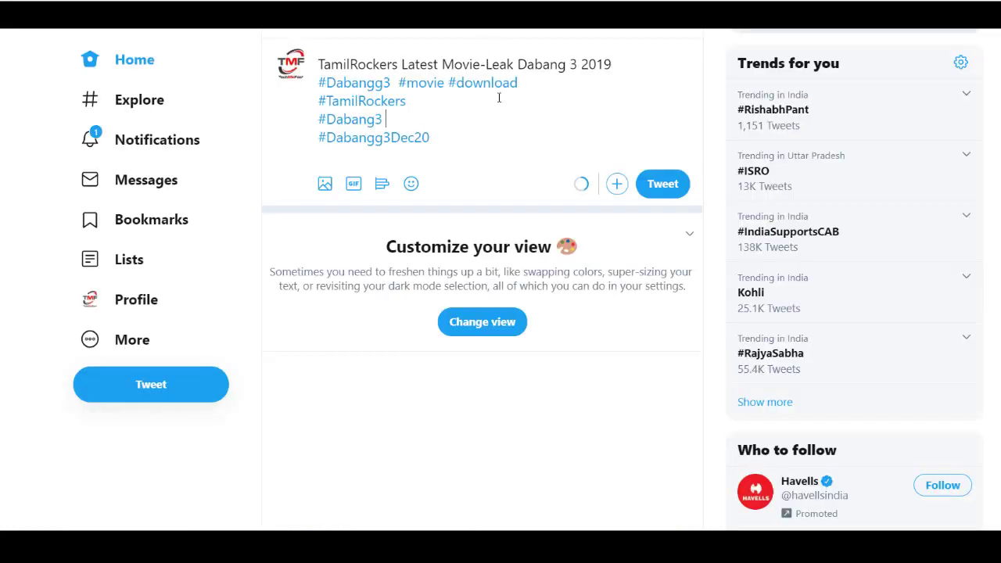
drag(435, 140, 319, 82)
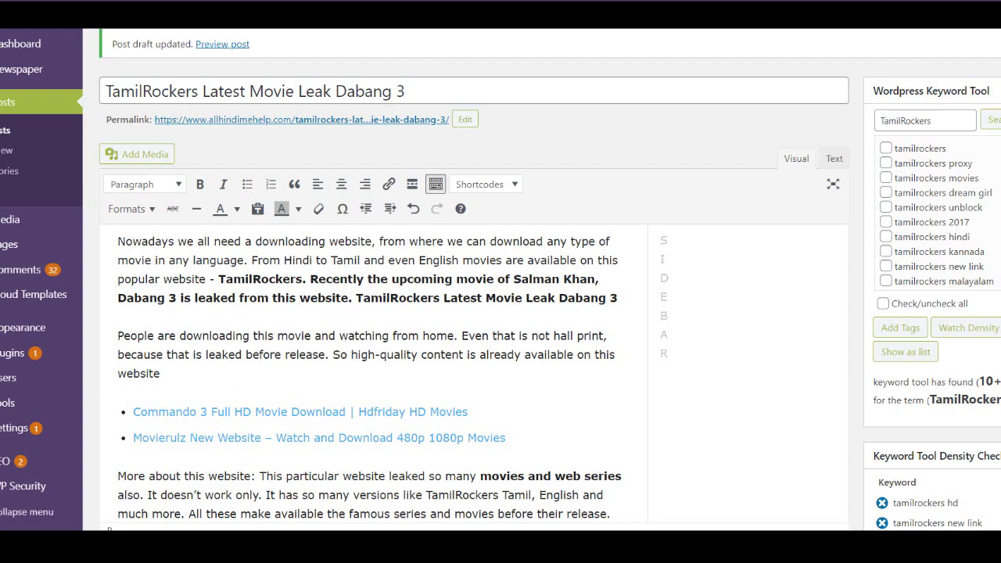
- Return to the WordPress post, review its body text and Yoast section, and highlight the Wordpress Keyword Tool's search term
scroll(501, 313, down, 6)
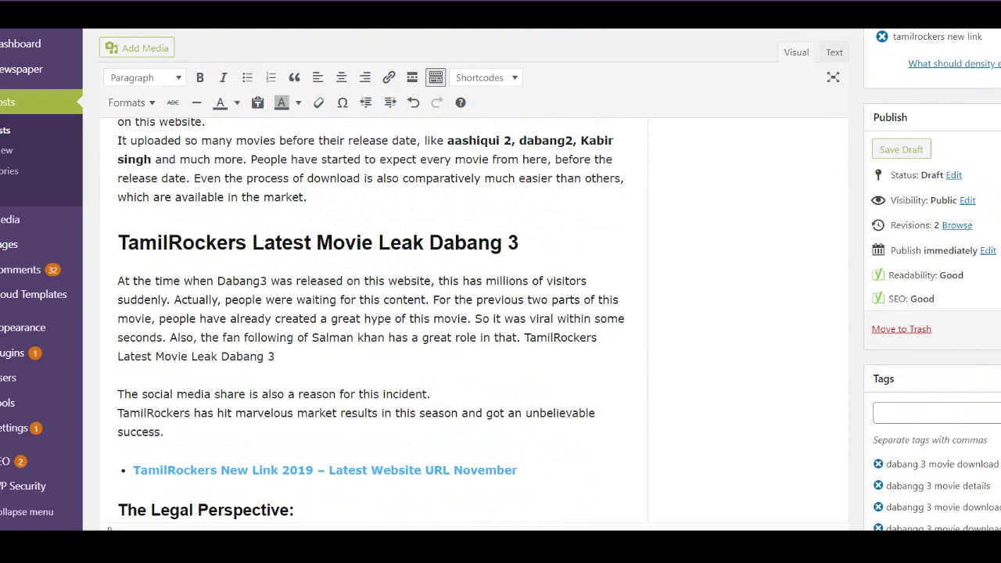
scroll(500, 313, down, 15)
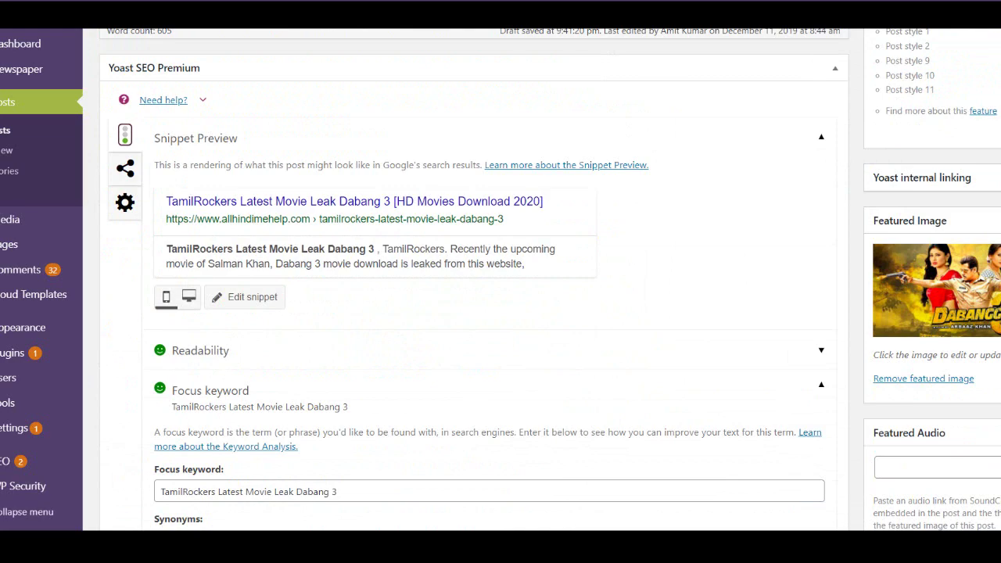
scroll(501, 313, up, 10)
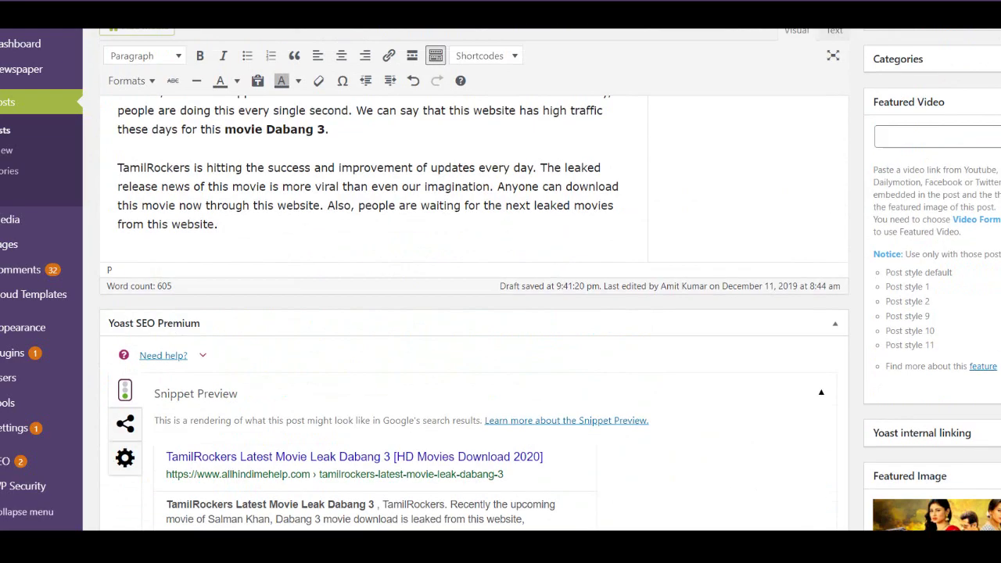
scroll(500, 313, up, 4)
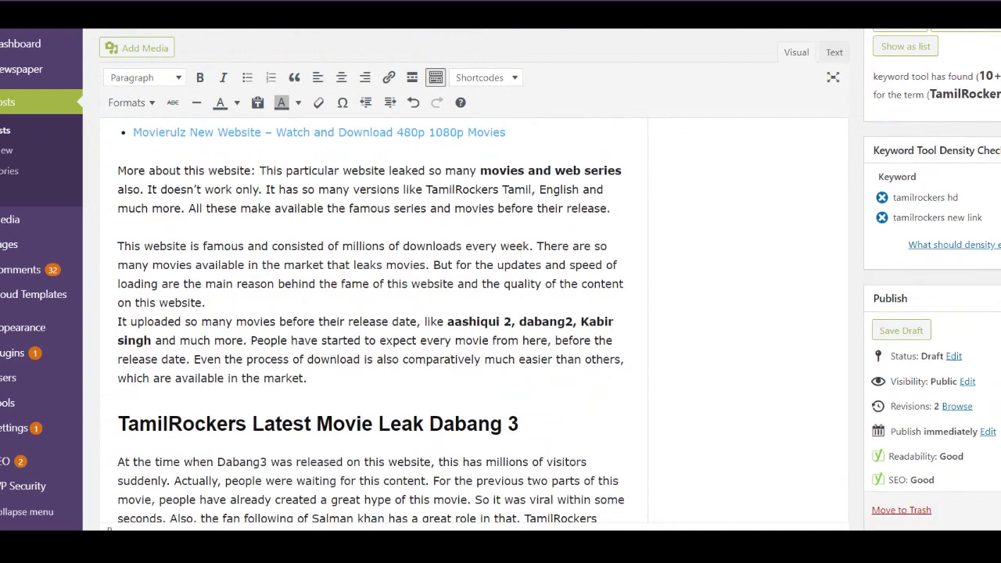
scroll(501, 312, down, 3)
scroll(501, 313, up, 4)
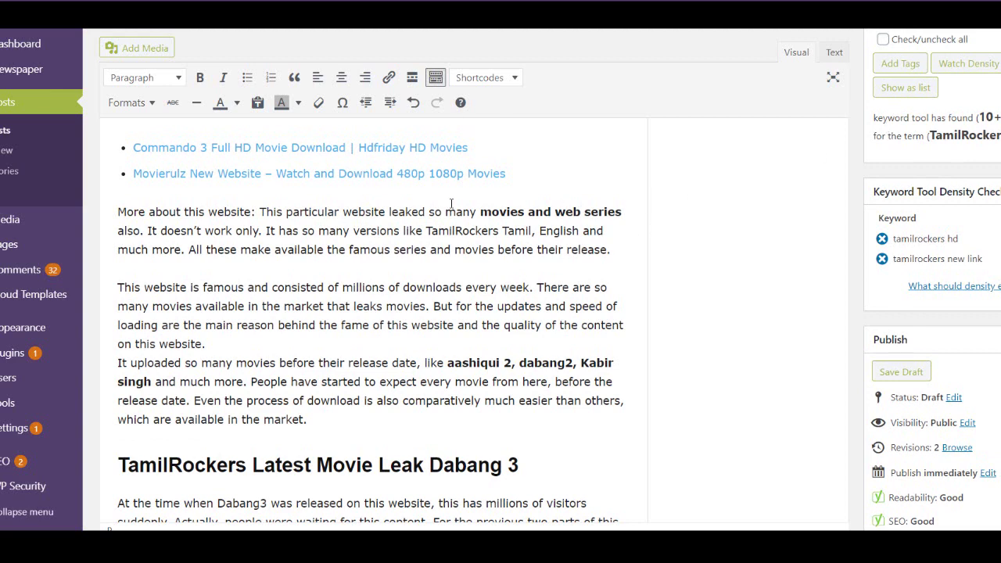
scroll(474, 313, up, 4)
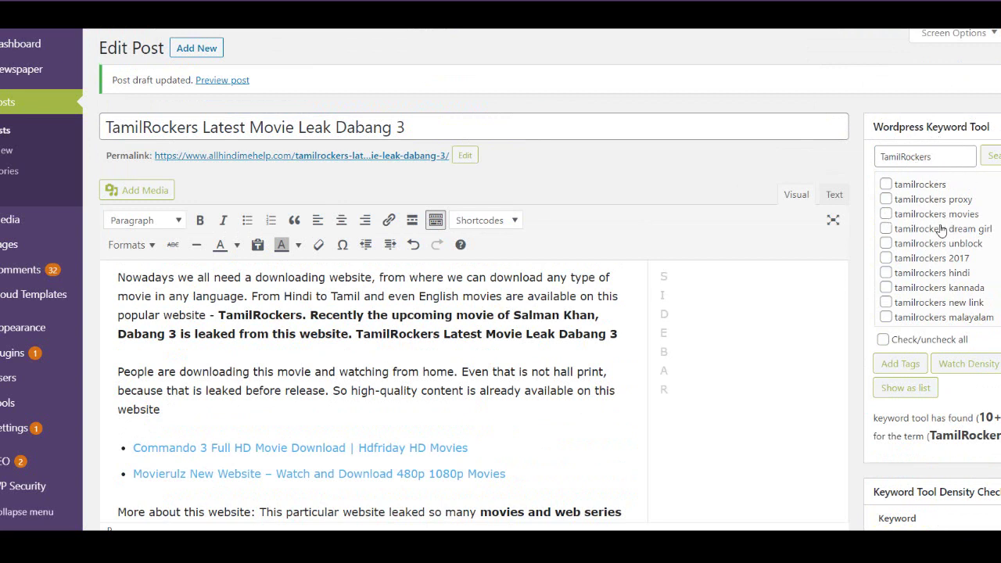
double_click(953, 160)
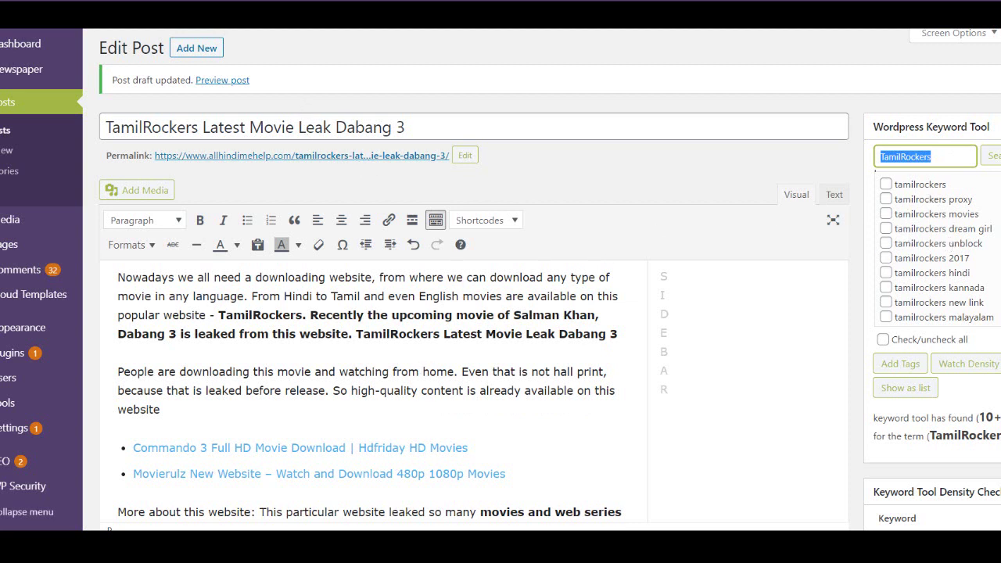
- Open the Yoast snippet editor and examine the SEO title, slug and meta description, highlighting the meta description text
scroll(469, 368, down, 10)
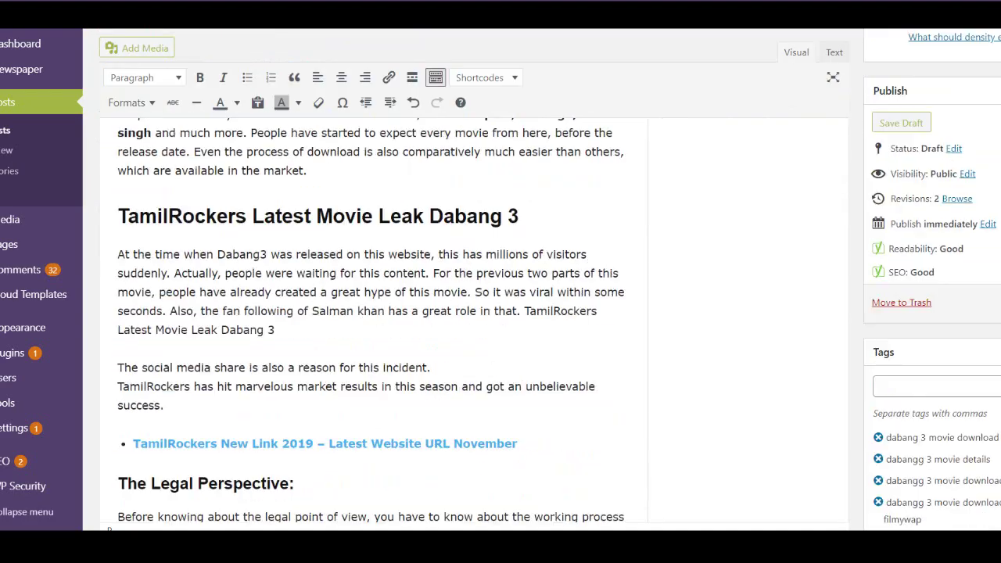
scroll(469, 313, down, 10)
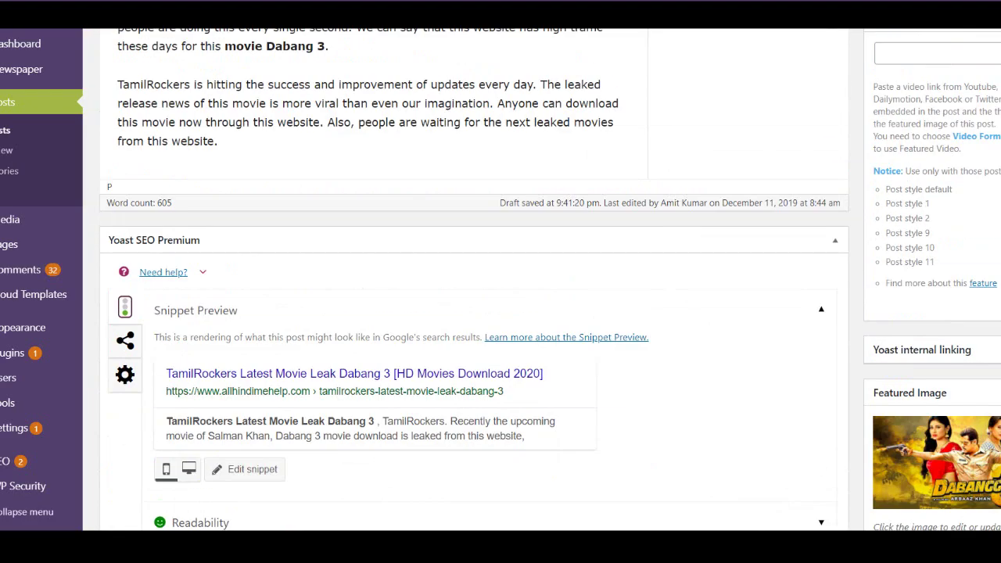
click(225, 473)
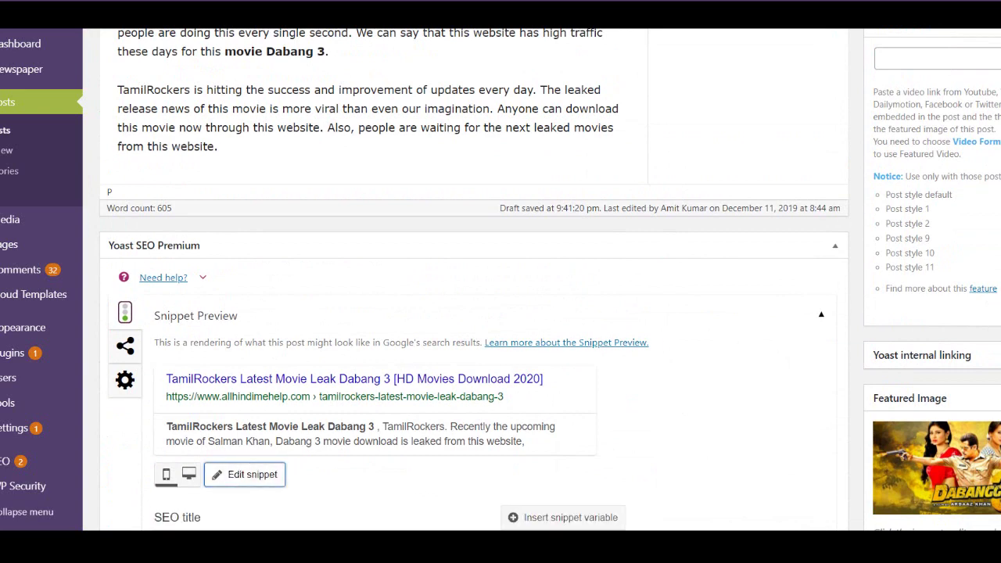
scroll(483, 391, down, 4)
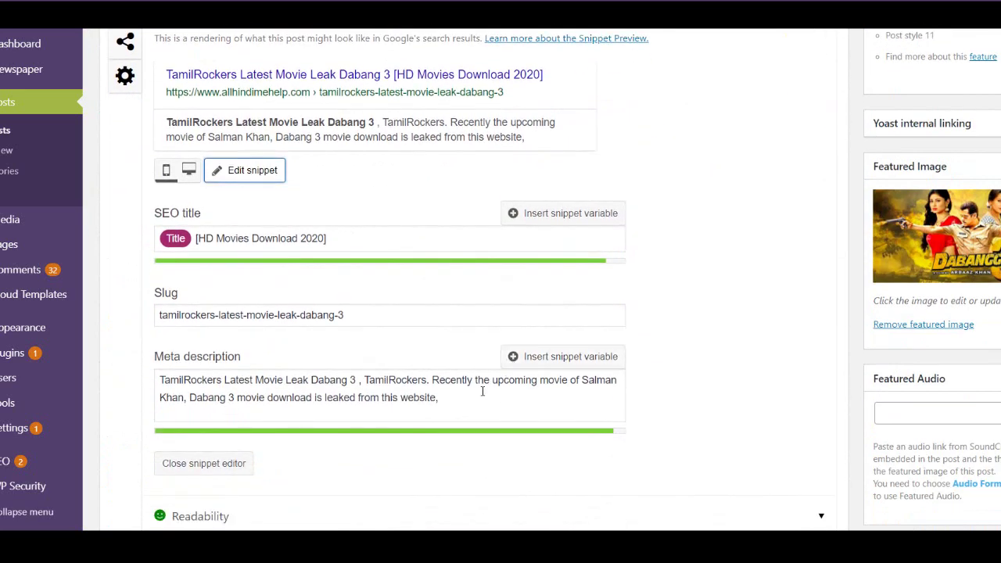
drag(482, 391, 162, 381)
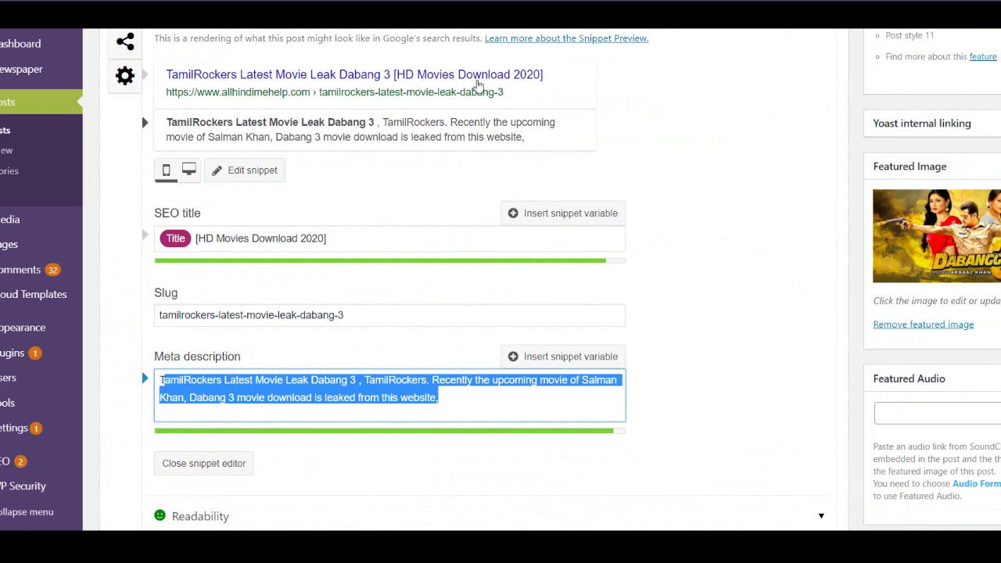
click(240, 268)
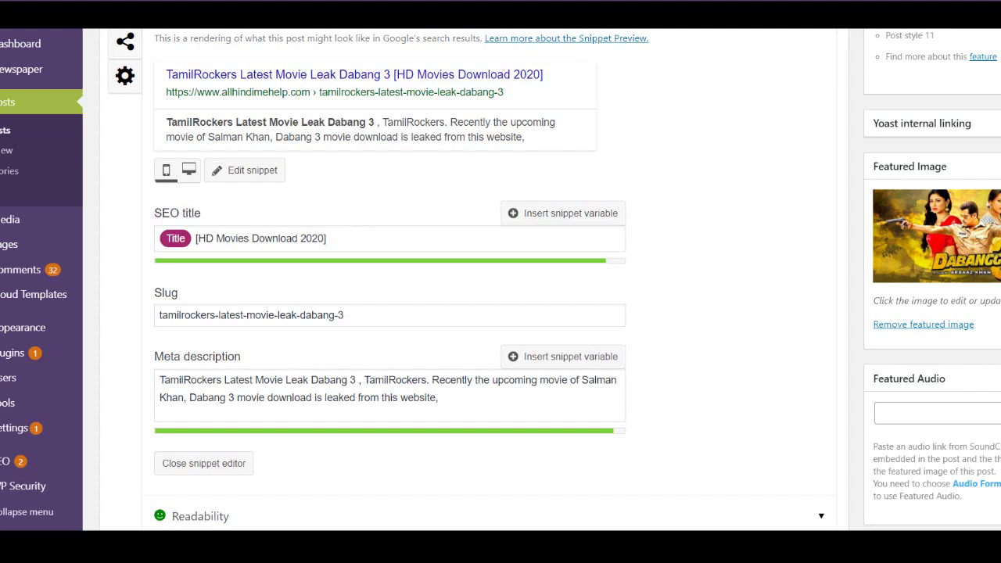
scroll(469, 313, up, 20)
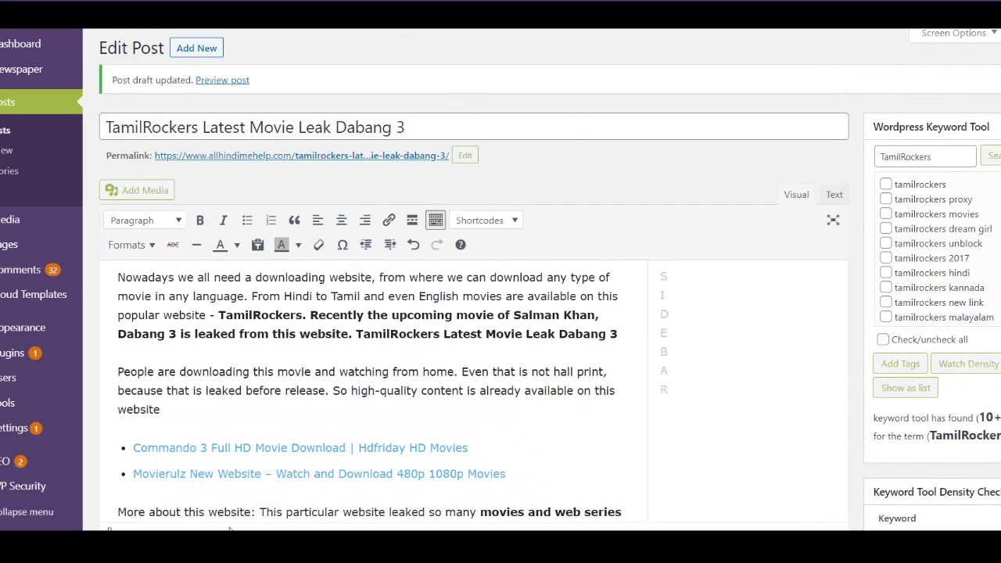
- Switch to the link submission form of the All Free Things directory
click(199, 548)
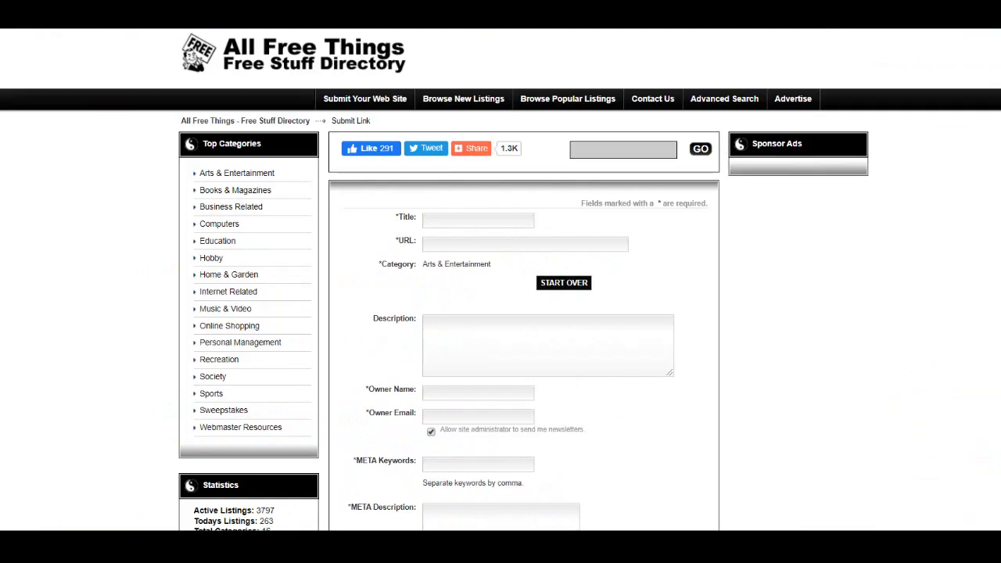